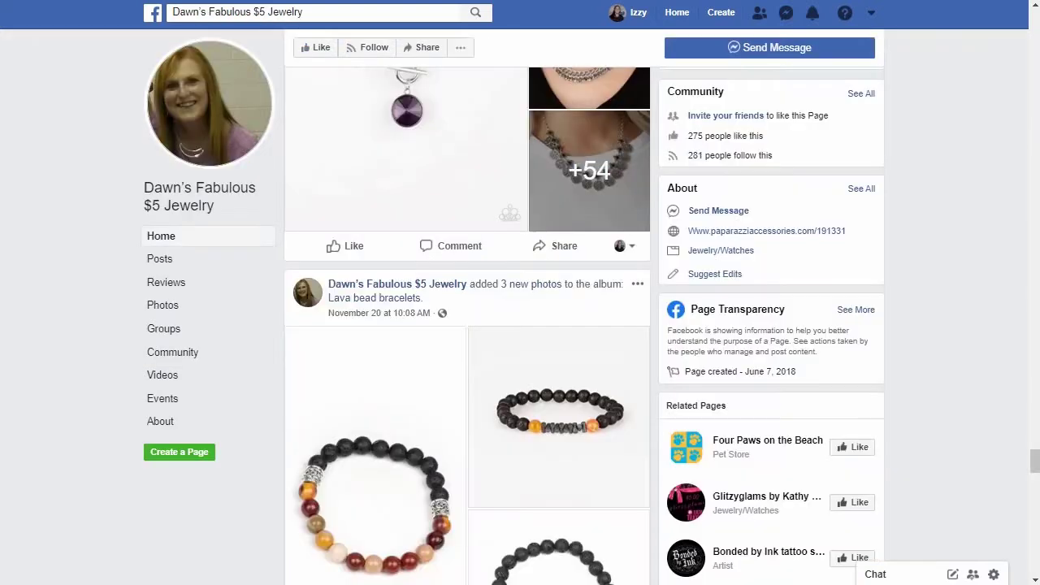
Step: Browse the jewelry page's Facebook Photos grid before returning to Canva home
{"action": "scroll", "coordinate": [187, 329], "scroll_direction": "up", "scroll_amount": 10}
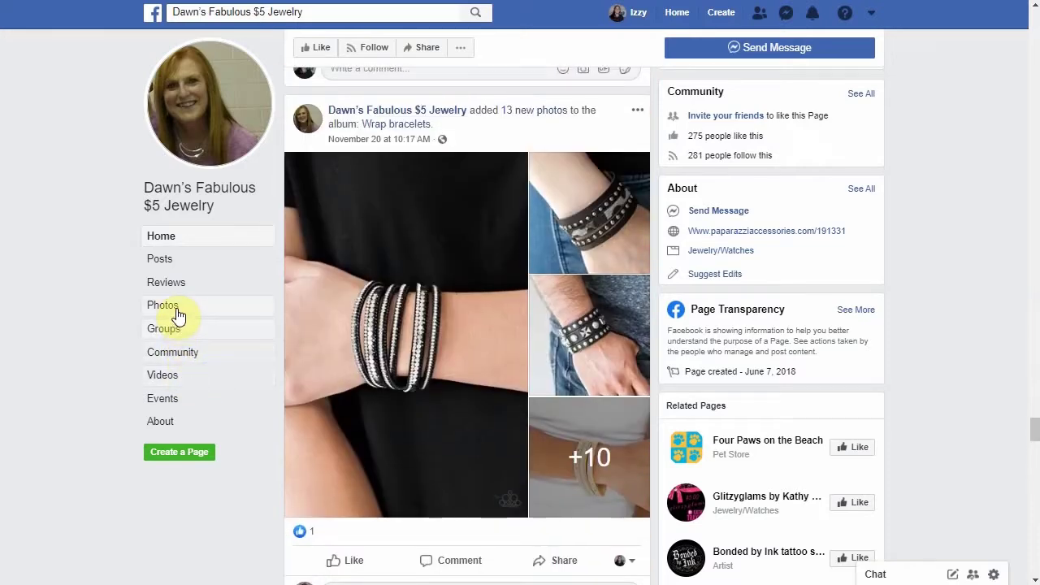
{"action": "left_click", "coordinate": [166, 307]}
{"action": "middle_click", "coordinate": [86, 291]}
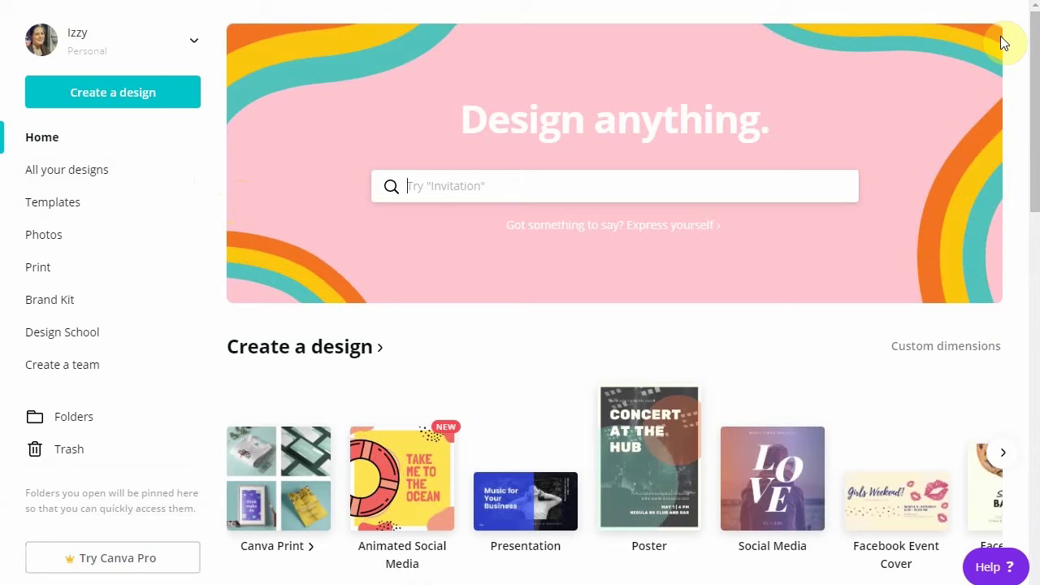
Step: Create a blank Social Media design and look through its templates without choosing one
{"action": "left_click", "coordinate": [118, 96]}
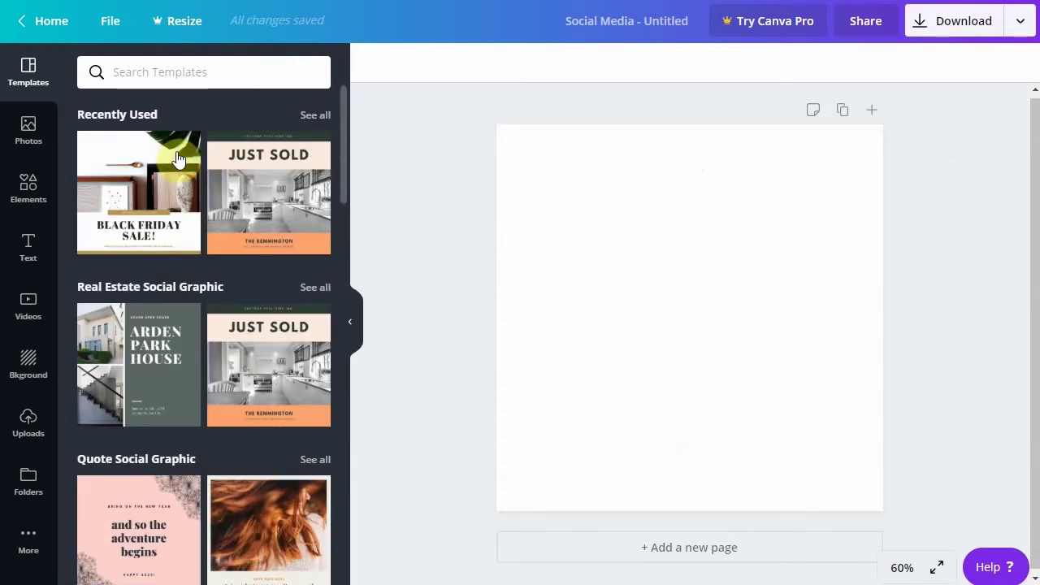
{"action": "scroll", "coordinate": [178, 159], "scroll_direction": "down", "scroll_amount": 4}
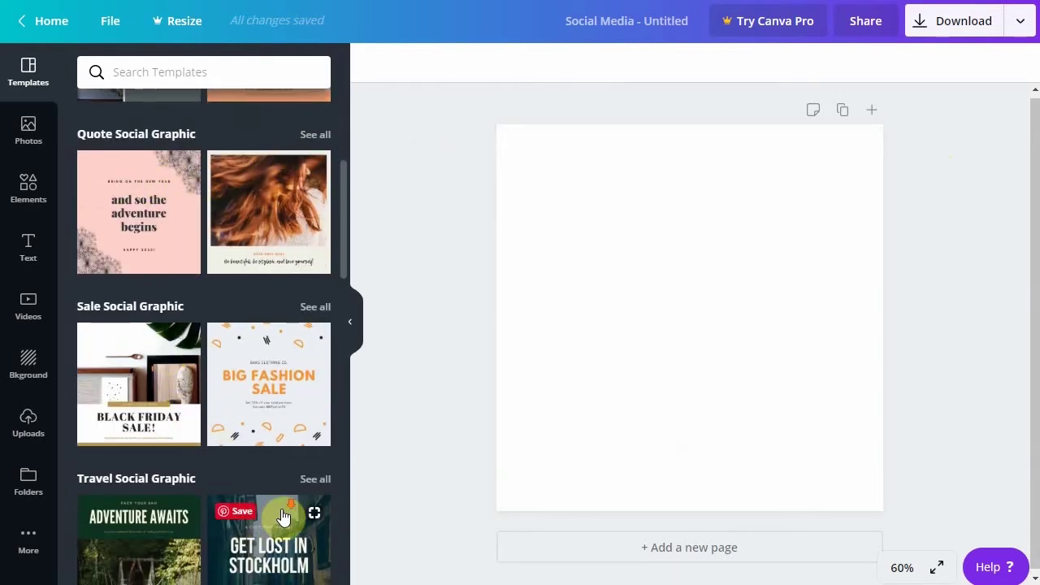
{"action": "scroll", "coordinate": [260, 496], "scroll_direction": "down", "scroll_amount": 4}
{"action": "scroll", "coordinate": [178, 406], "scroll_direction": "up", "scroll_amount": 2}
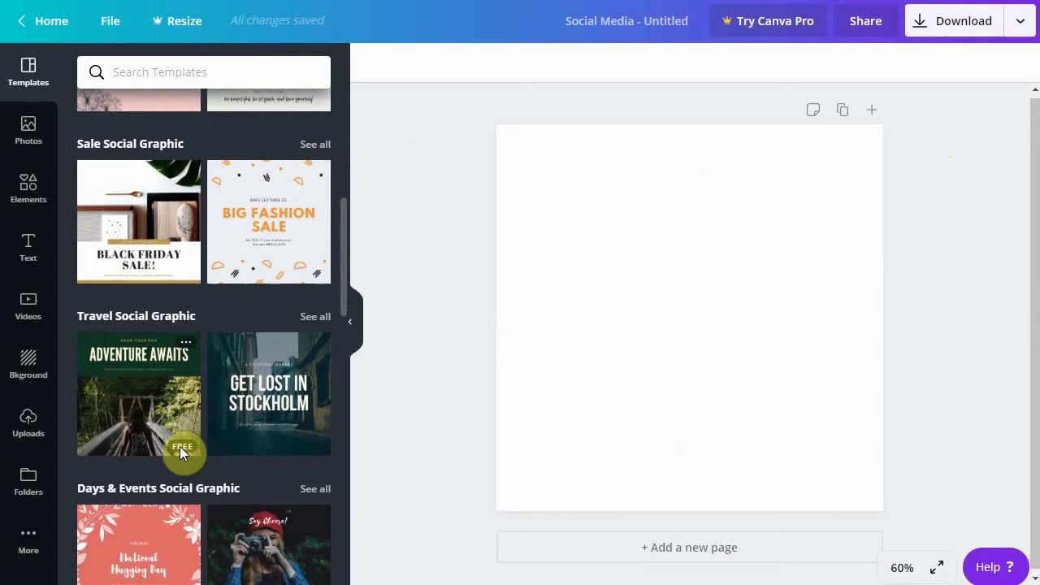
{"action": "scroll", "coordinate": [163, 244], "scroll_direction": "down", "scroll_amount": 3}
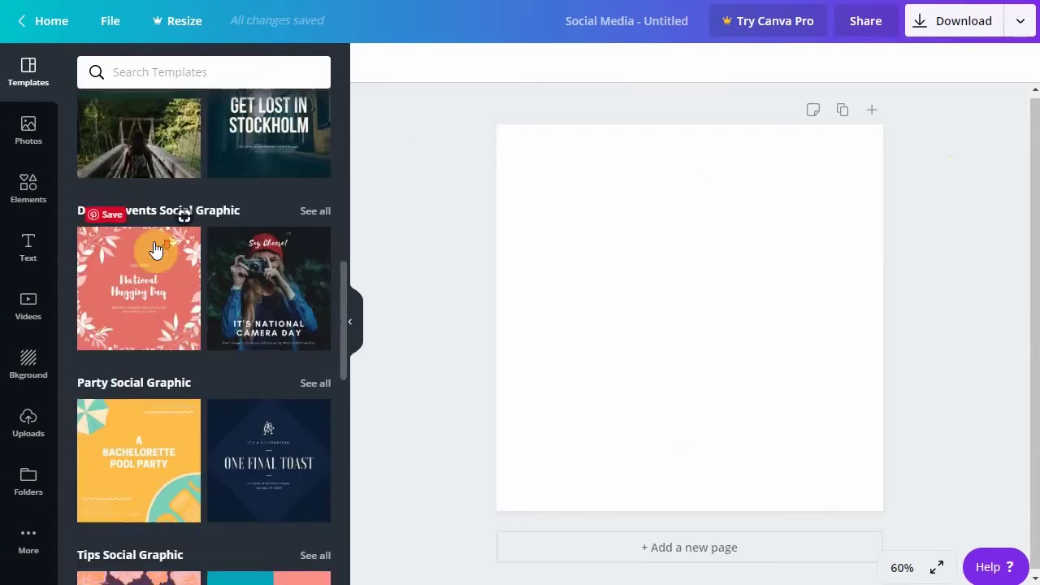
{"action": "scroll", "coordinate": [154, 248], "scroll_direction": "down", "scroll_amount": 6}
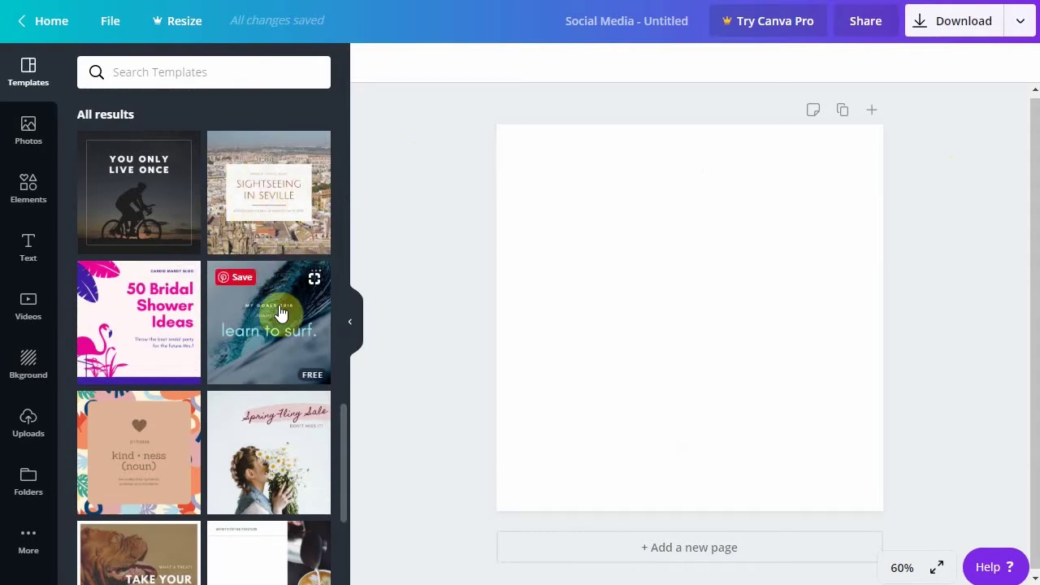
{"action": "scroll", "coordinate": [278, 313], "scroll_direction": "down", "scroll_amount": 1}
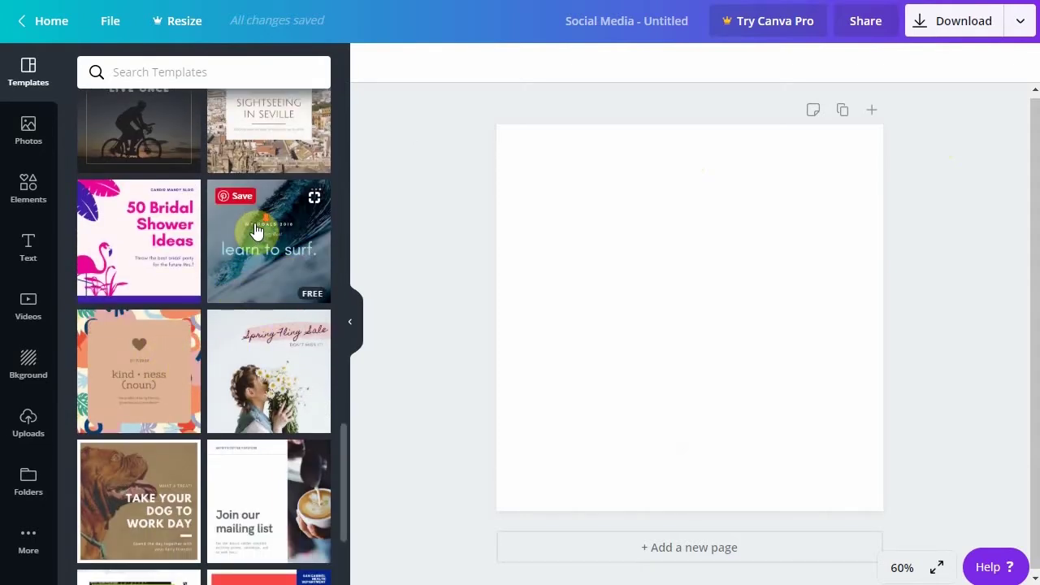
{"action": "scroll", "coordinate": [256, 232], "scroll_direction": "down", "scroll_amount": 4}
{"action": "scroll", "coordinate": [251, 232], "scroll_direction": "up", "scroll_amount": 12}
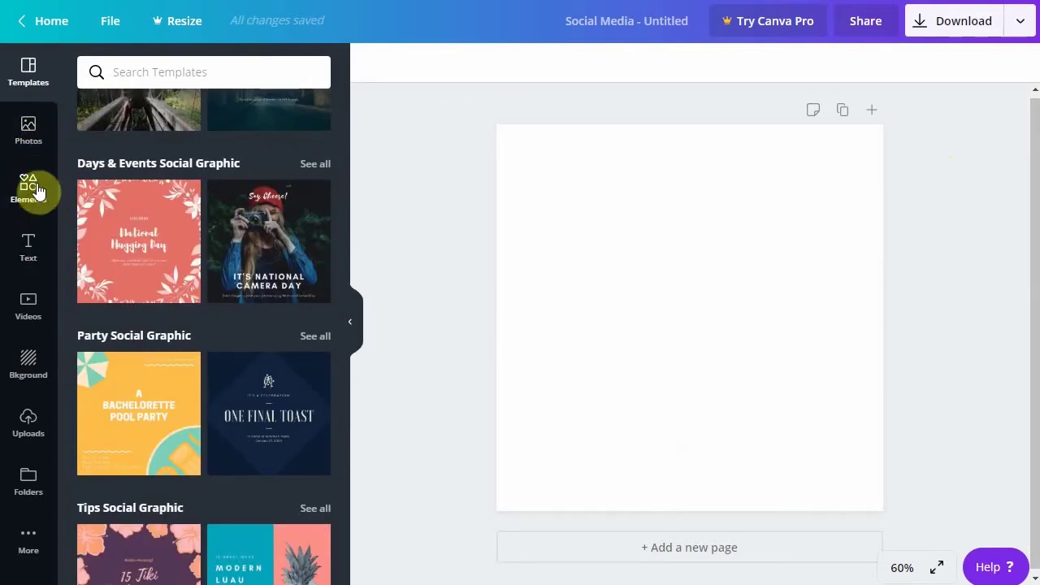
Step: Add the four-cell photo grid from the Elements Grids collection to the page
{"action": "left_click", "coordinate": [31, 192]}
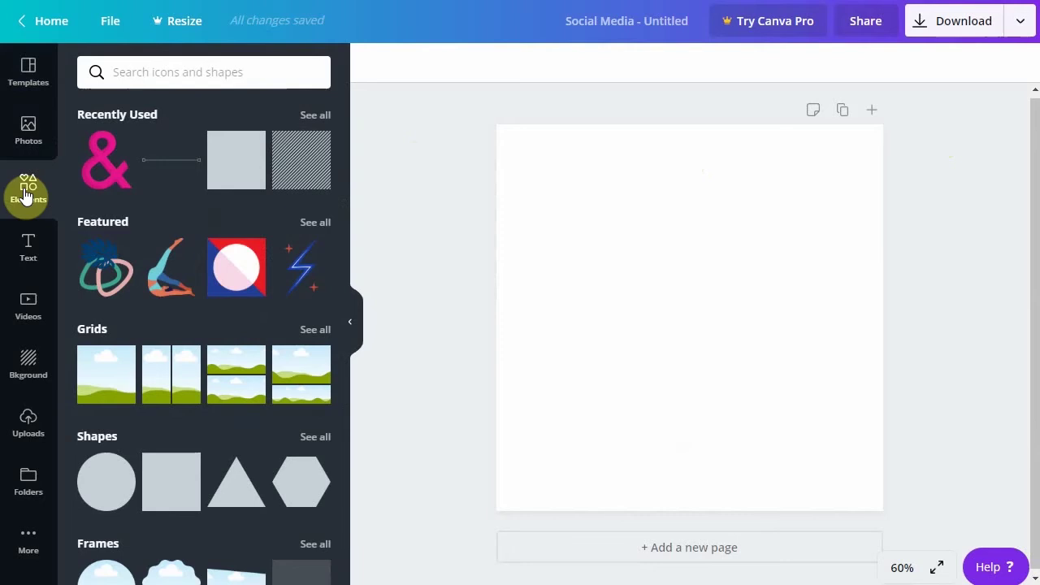
{"action": "left_click", "coordinate": [311, 329]}
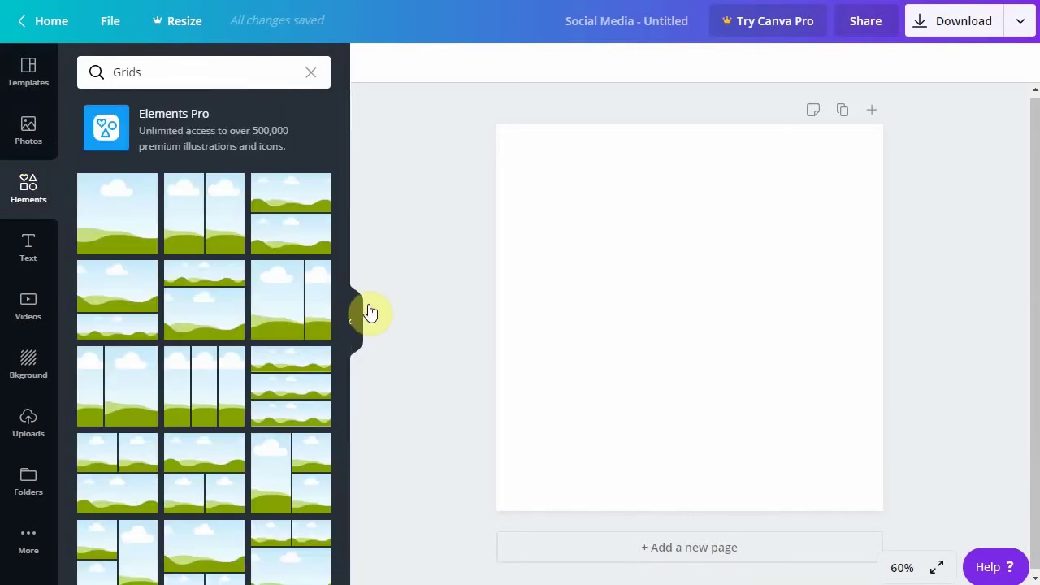
{"action": "scroll", "coordinate": [203, 272], "scroll_direction": "down", "scroll_amount": 2}
{"action": "scroll", "coordinate": [215, 294], "scroll_direction": "down", "scroll_amount": 2}
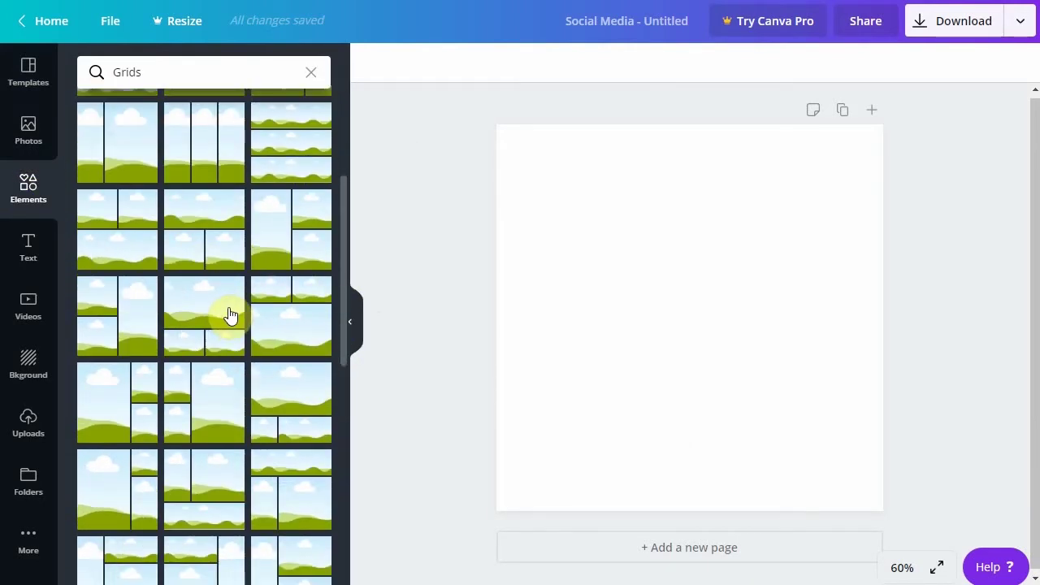
{"action": "scroll", "coordinate": [225, 294], "scroll_direction": "down", "scroll_amount": 1}
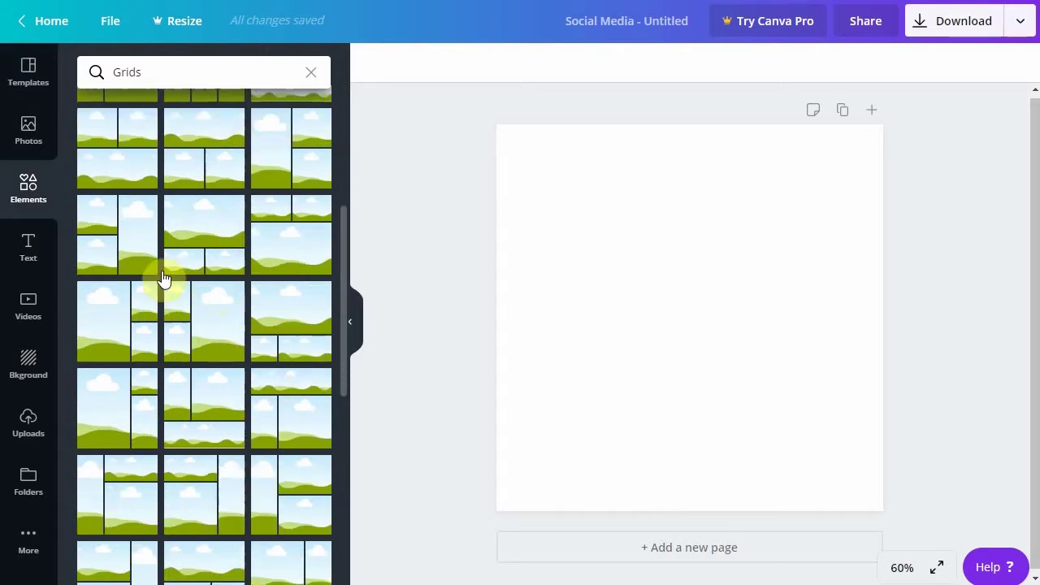
{"action": "left_click", "coordinate": [225, 301]}
{"action": "scroll", "coordinate": [225, 301], "scroll_direction": "down", "scroll_amount": 2}
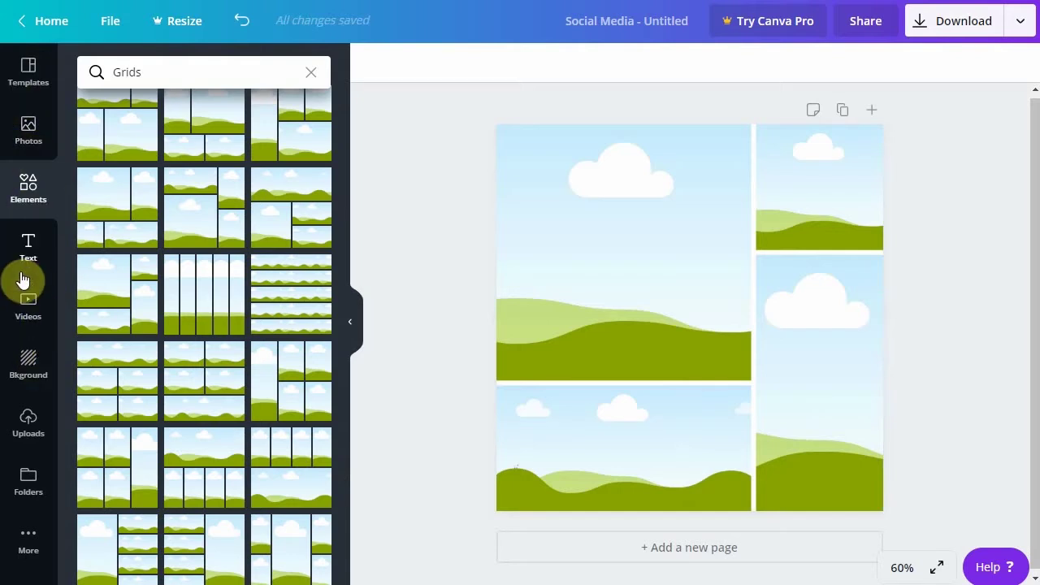
Step: Upload the jewelry photos from the computer into Uploads
{"action": "left_click", "coordinate": [30, 439]}
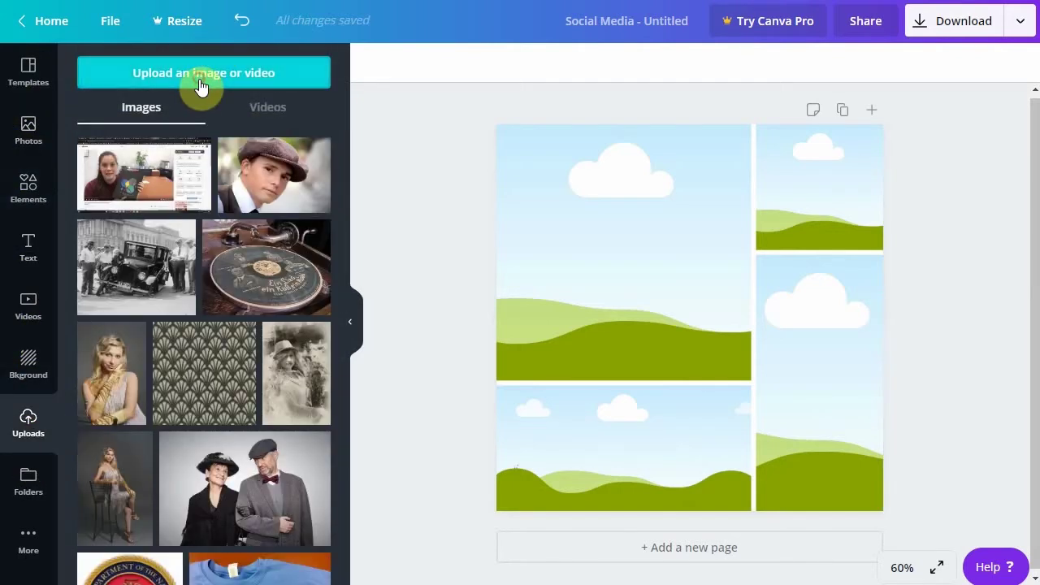
{"action": "left_click", "coordinate": [199, 85]}
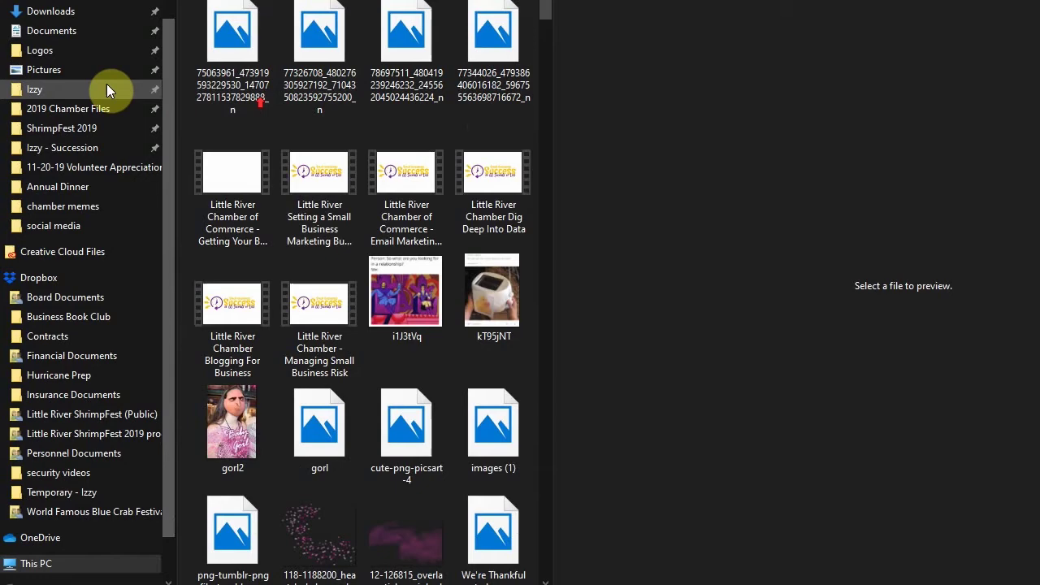
{"action": "scroll", "coordinate": [59, 51], "scroll_direction": "down", "scroll_amount": 3}
{"action": "scroll", "coordinate": [65, 54], "scroll_direction": "up", "scroll_amount": 3}
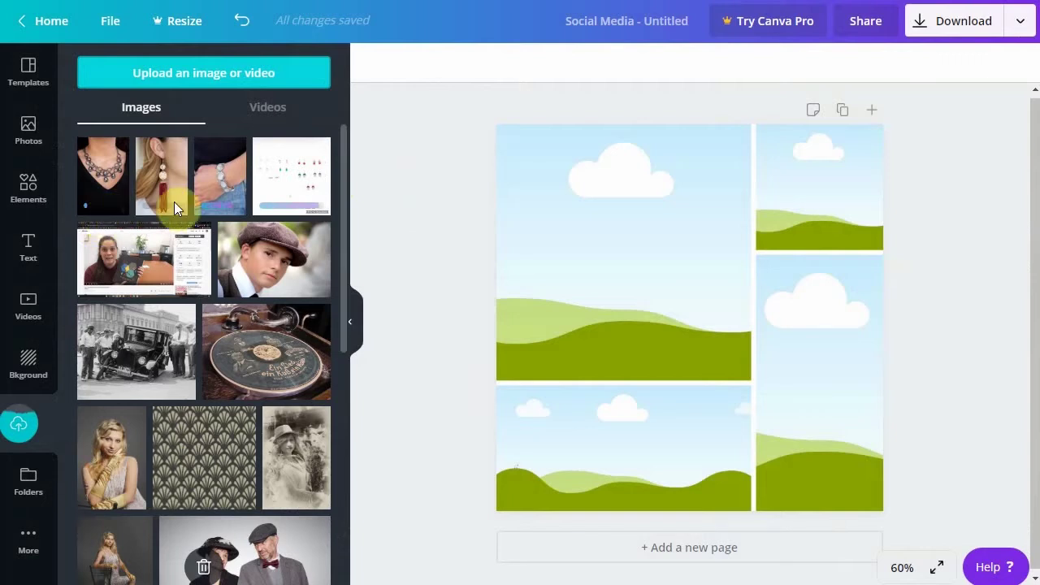
Step: Place the necklace top-left, the bracelet bottom-right and the earrings bottom-left in the grid
{"action": "left_click_drag", "start_coordinate": [106, 179], "coordinate": [599, 258]}
{"action": "left_click_drag", "start_coordinate": [220, 192], "coordinate": [808, 426]}
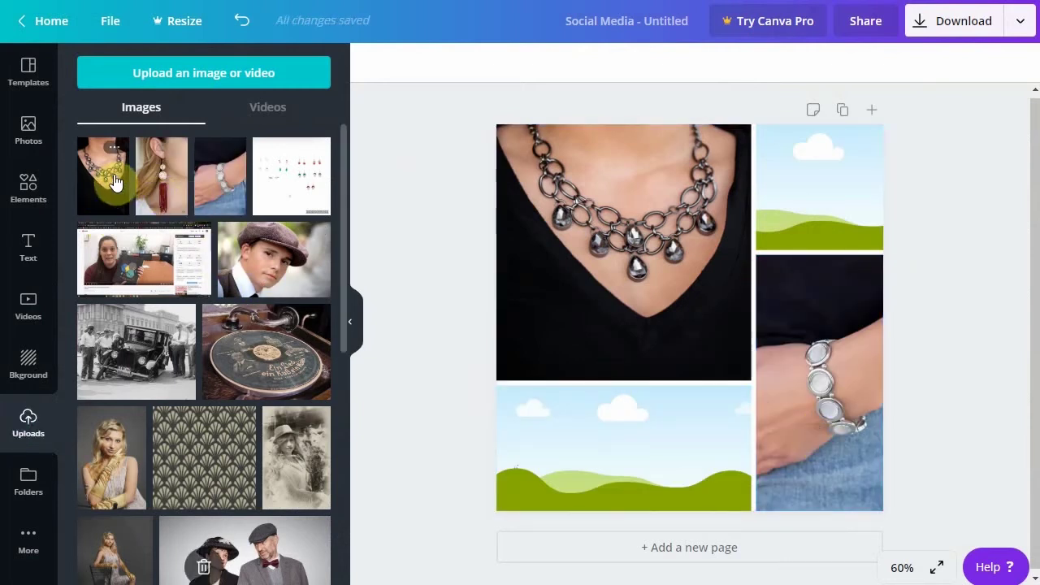
{"action": "left_click_drag", "start_coordinate": [289, 177], "coordinate": [613, 475]}
Step: Check the filled grid cells one by one, ending on the necklace photo
{"action": "left_click", "coordinate": [638, 440]}
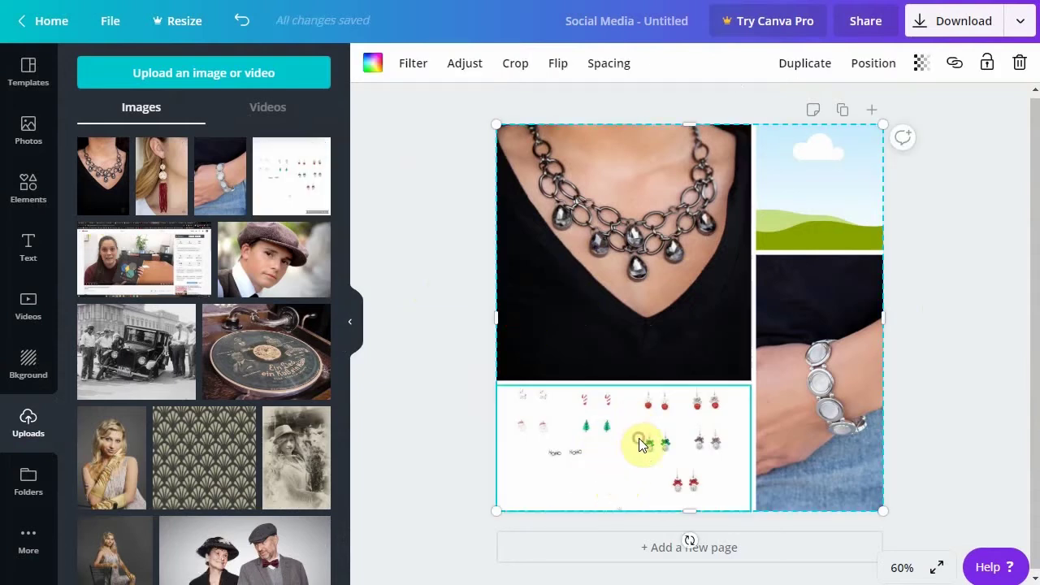
{"action": "left_click", "coordinate": [794, 419]}
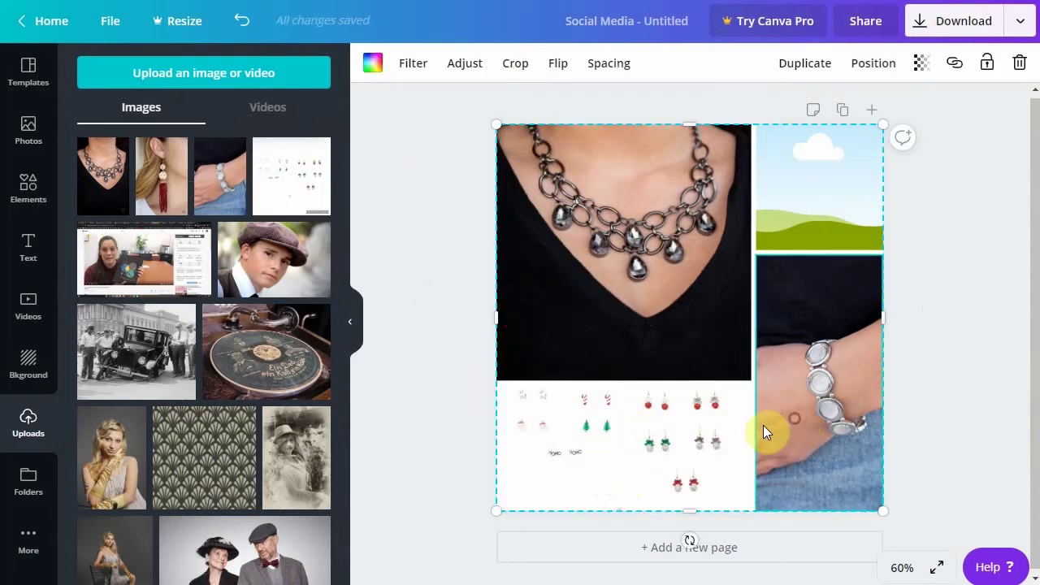
{"action": "left_click", "coordinate": [723, 451]}
{"action": "left_click", "coordinate": [800, 358]}
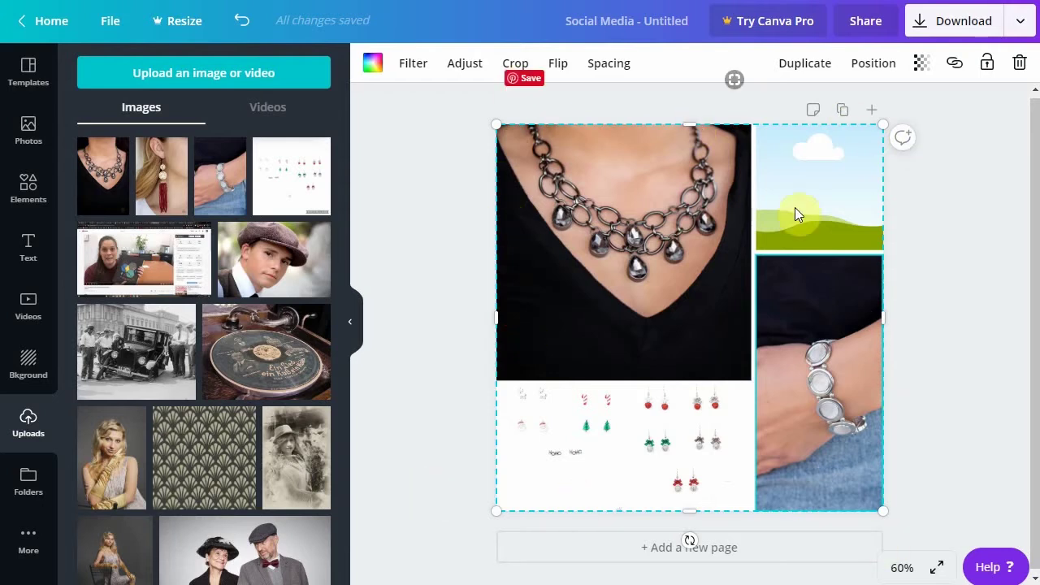
{"action": "left_click", "coordinate": [742, 430]}
{"action": "left_click", "coordinate": [824, 350]}
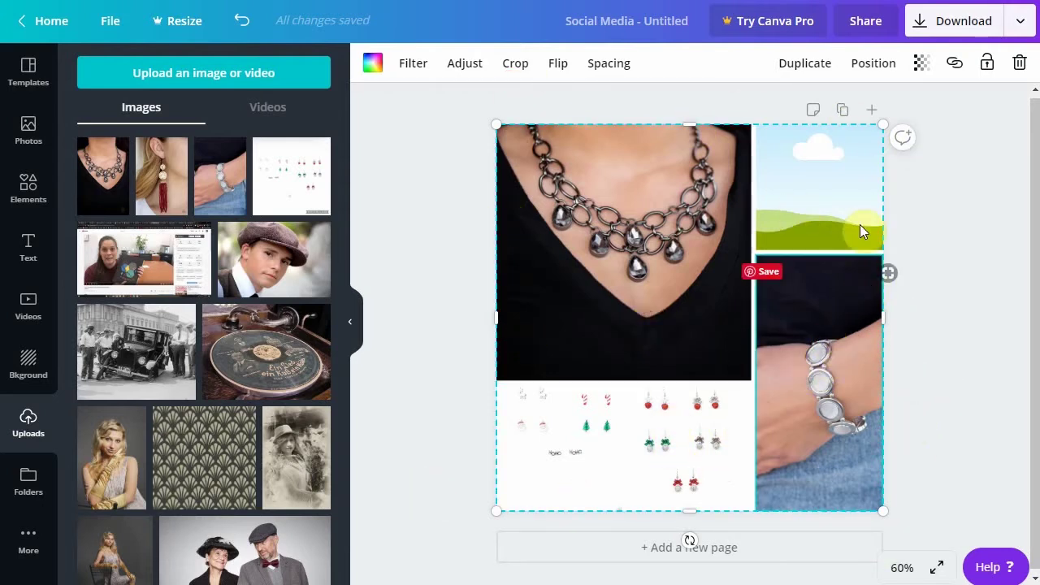
{"action": "left_click", "coordinate": [848, 178]}
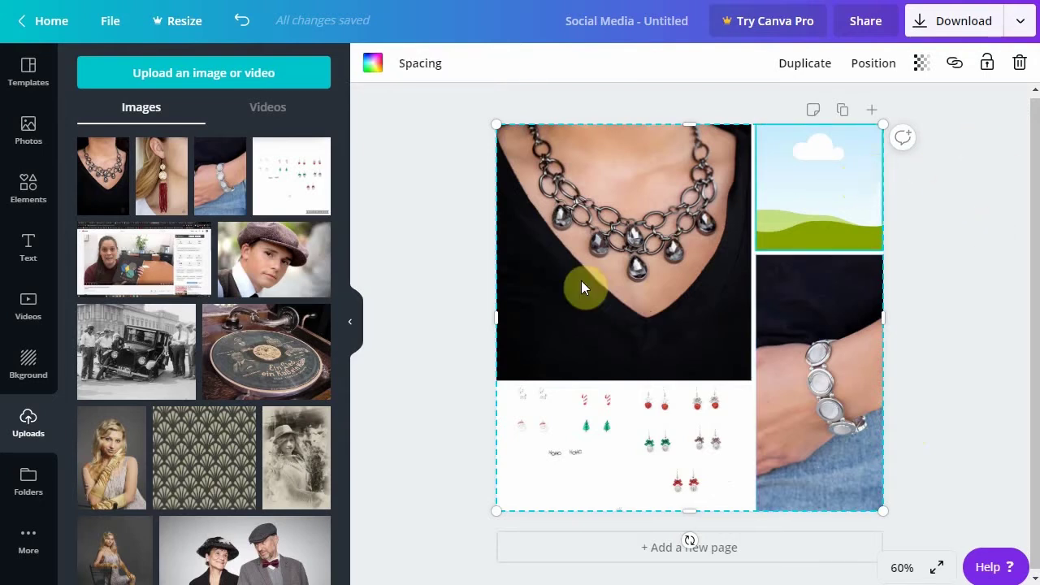
{"action": "left_click", "coordinate": [662, 419]}
{"action": "left_click", "coordinate": [644, 300]}
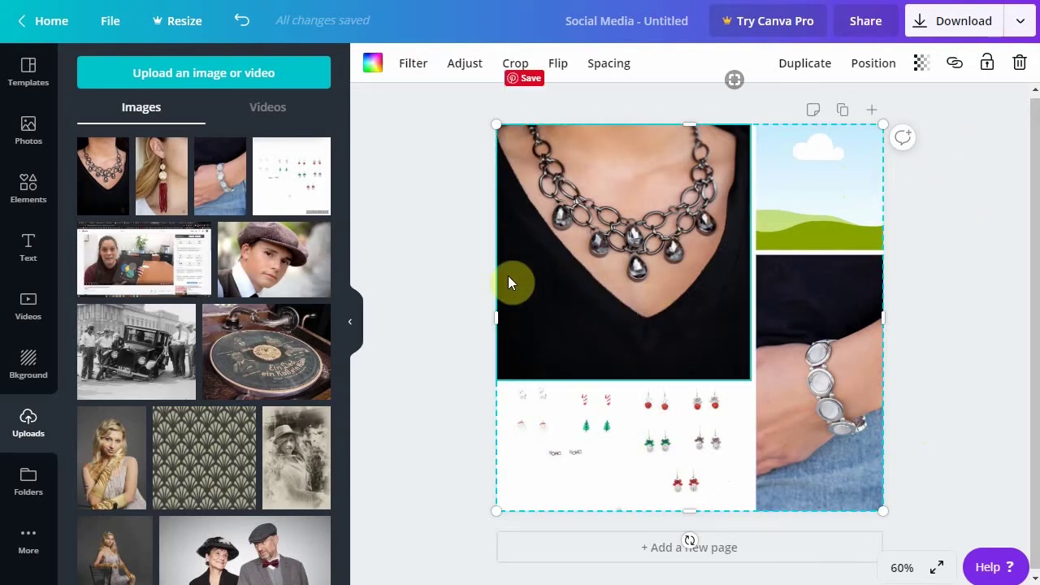
Step: Crop the earrings photo larger so the green-bow and brown-bow pairs fill their cell
{"action": "left_click", "coordinate": [615, 429]}
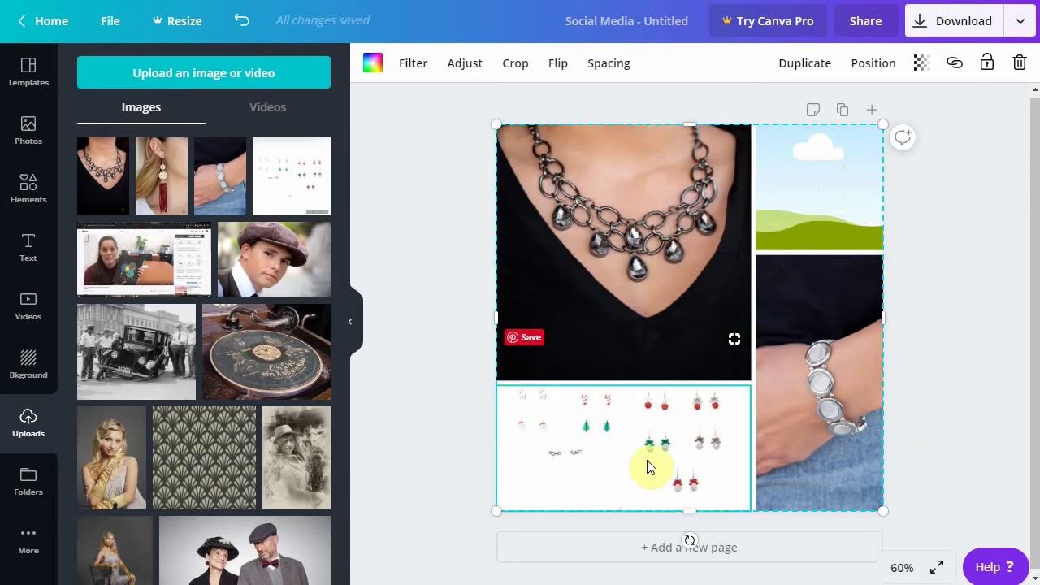
{"action": "left_click", "coordinate": [516, 65]}
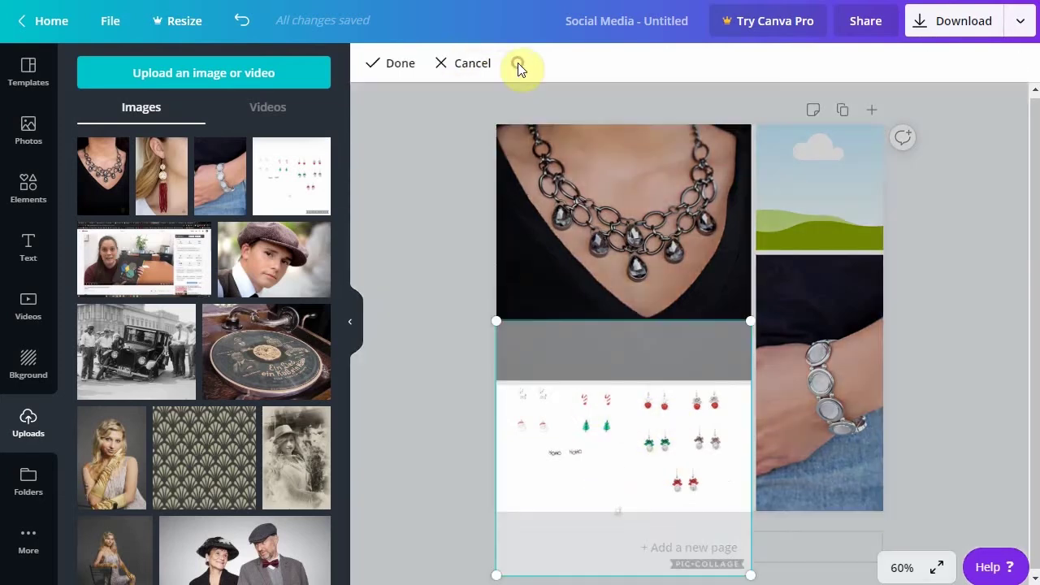
{"action": "left_click_drag", "start_coordinate": [498, 325], "coordinate": [248, 176]}
{"action": "left_click_drag", "start_coordinate": [669, 476], "coordinate": [664, 528]}
{"action": "left_click", "coordinate": [568, 275]}
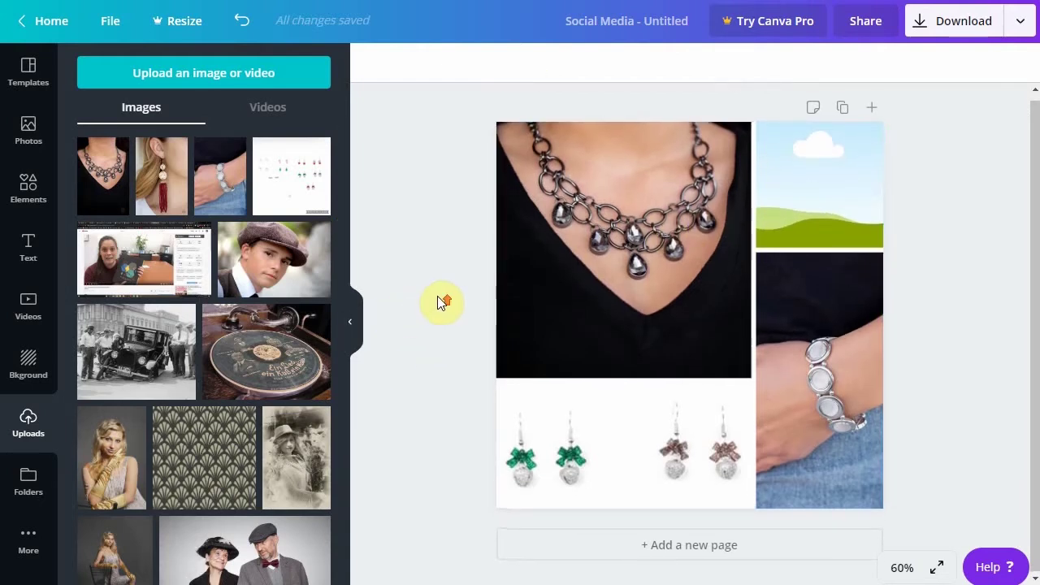
Step: Add a square shape from Elements and detach it from the grid cell
{"action": "left_click", "coordinate": [28, 189]}
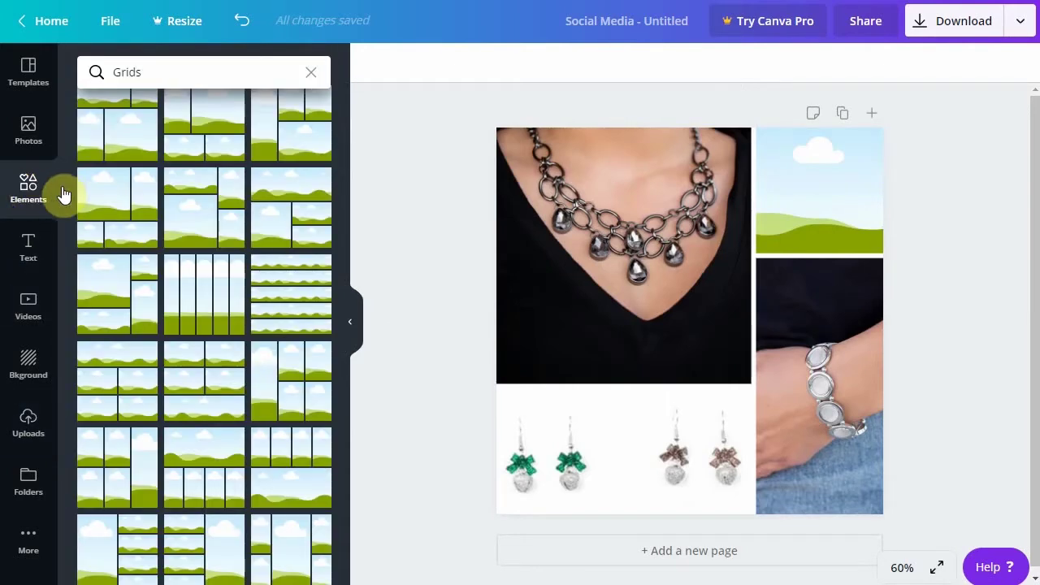
{"action": "left_click", "coordinate": [309, 73]}
{"action": "left_click", "coordinate": [337, 186]}
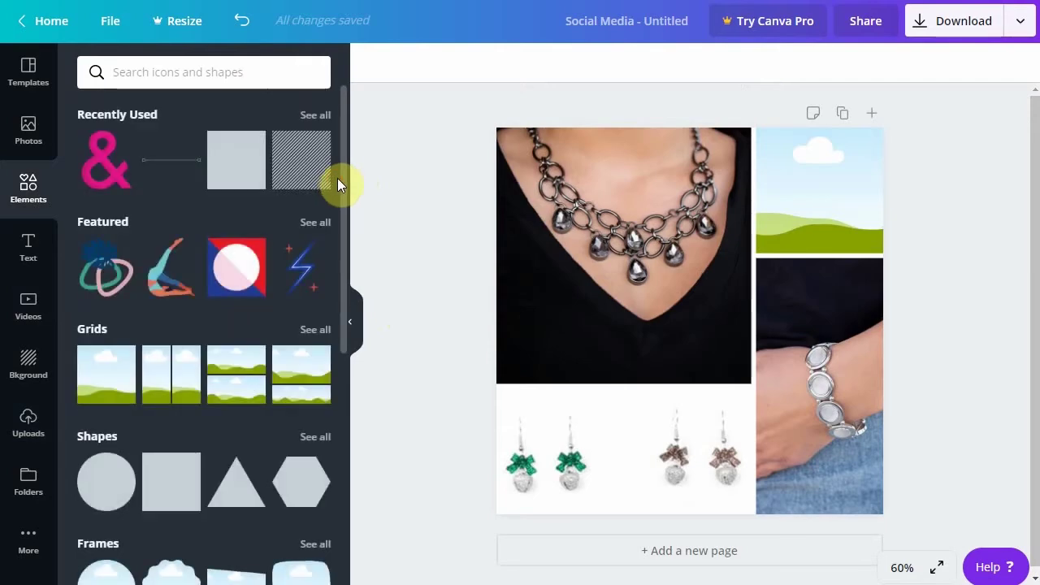
{"action": "scroll", "coordinate": [332, 185], "scroll_direction": "down", "scroll_amount": 2}
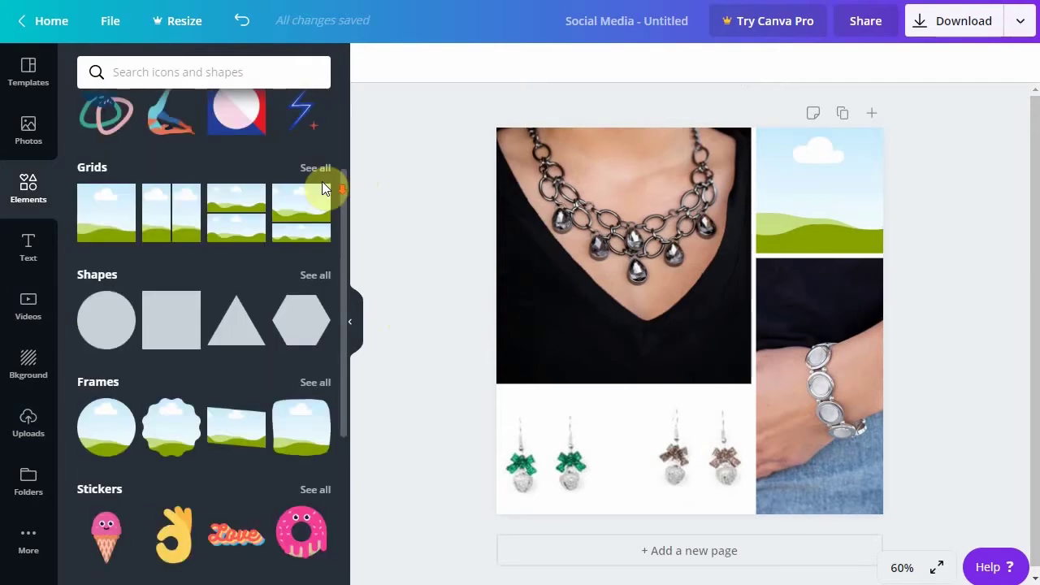
{"action": "left_click", "coordinate": [162, 329]}
{"action": "left_click_drag", "start_coordinate": [605, 326], "coordinate": [587, 281]}
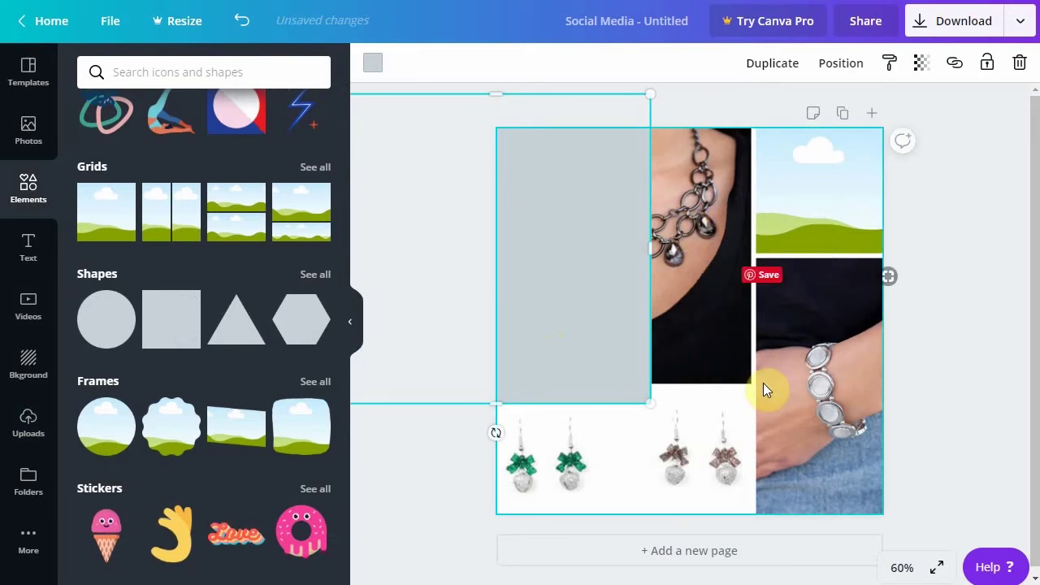
{"action": "left_click", "coordinate": [571, 332]}
Step: Make the square white and resize it over the top-right cell
{"action": "left_click", "coordinate": [379, 72]}
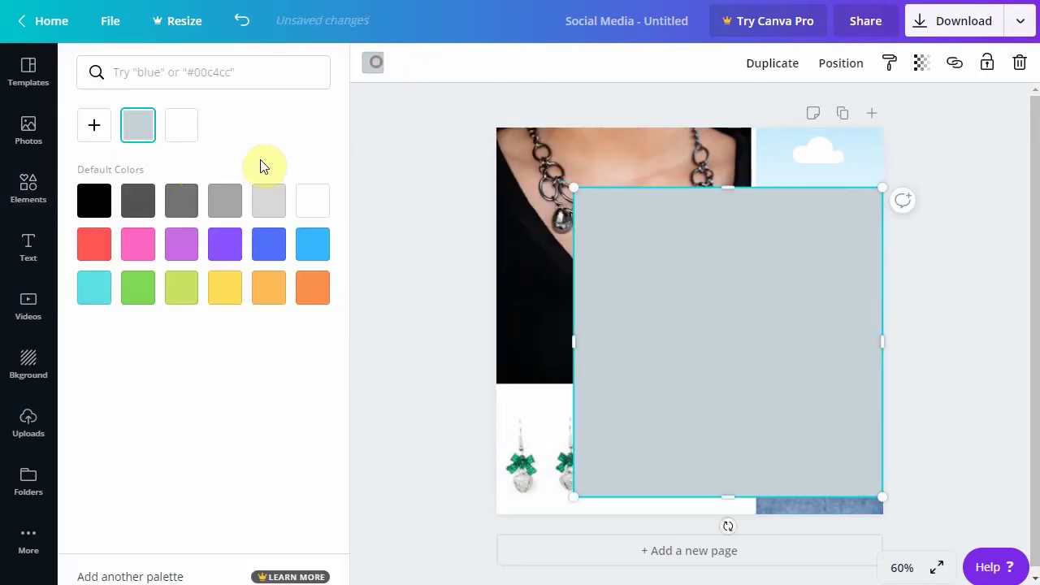
{"action": "left_click", "coordinate": [181, 125]}
{"action": "left_click_drag", "start_coordinate": [726, 408], "coordinate": [726, 341]}
{"action": "left_click_drag", "start_coordinate": [573, 431], "coordinate": [770, 282]}
{"action": "left_click", "coordinate": [974, 246]}
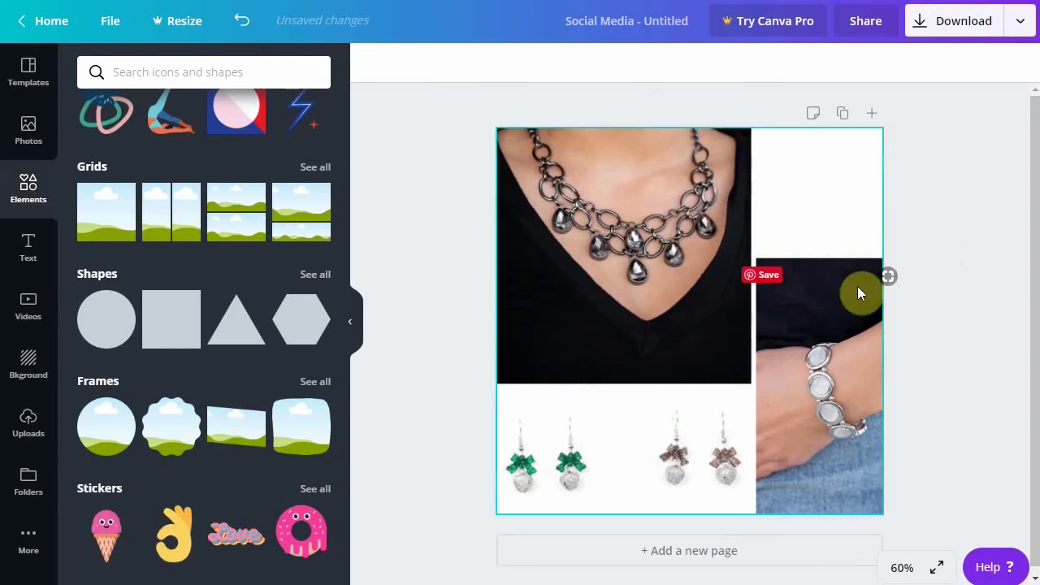
Step: Add a heading text box and paste the business name into it
{"action": "left_click", "coordinate": [27, 252]}
{"action": "left_click", "coordinate": [177, 144]}
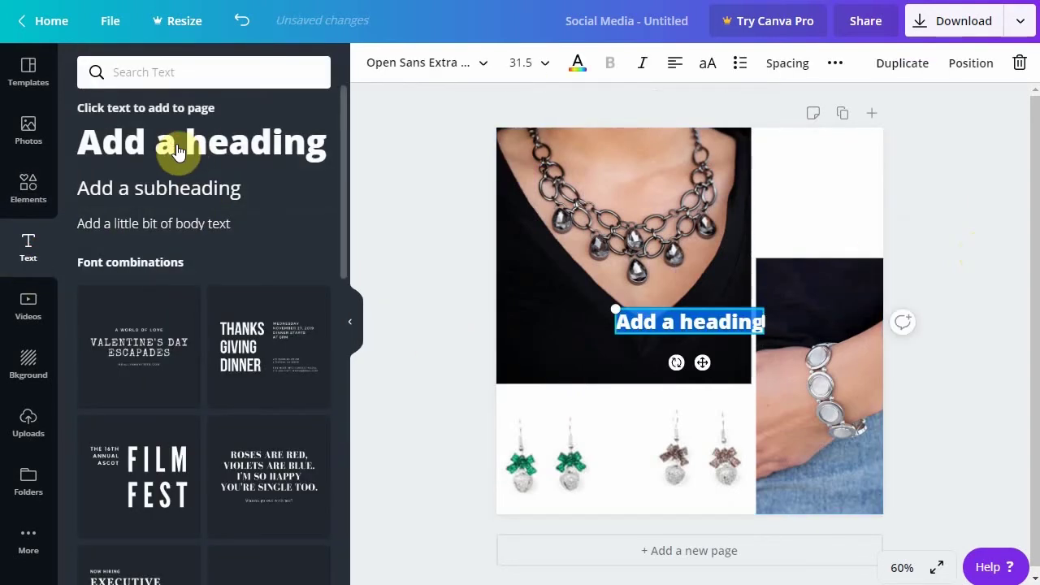
{"action": "right_click", "coordinate": [696, 321]}
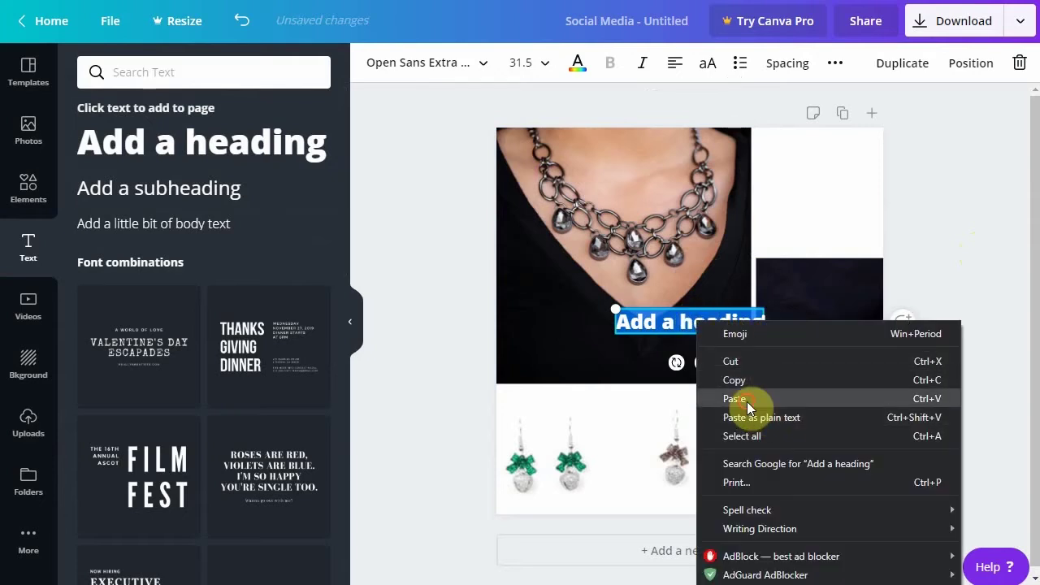
{"action": "left_click", "coordinate": [746, 401]}
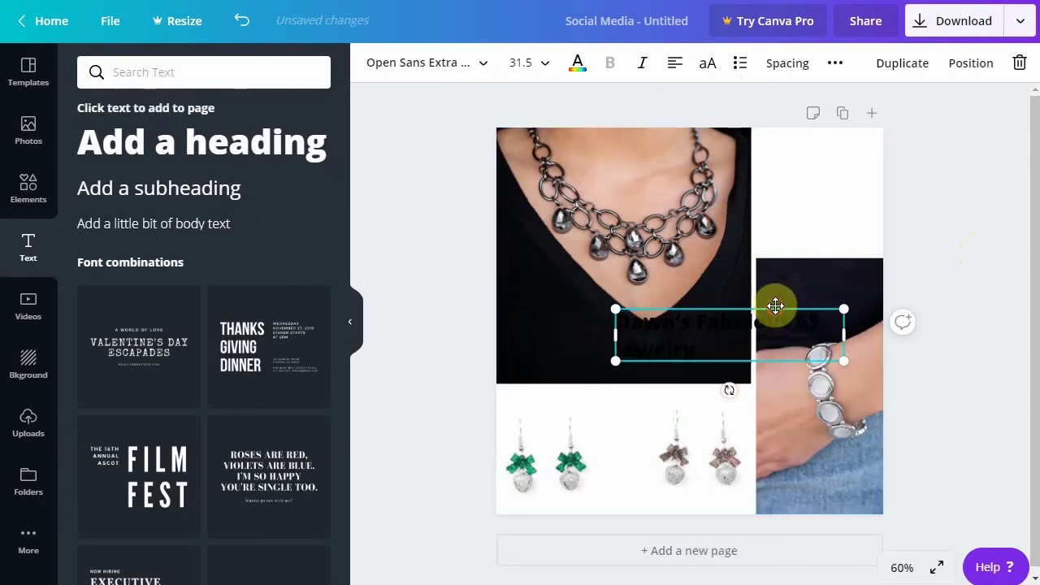
Step: Fit the name as centre-aligned three-line text in the top-right cell
{"action": "left_click_drag", "start_coordinate": [776, 305], "coordinate": [807, 140]}
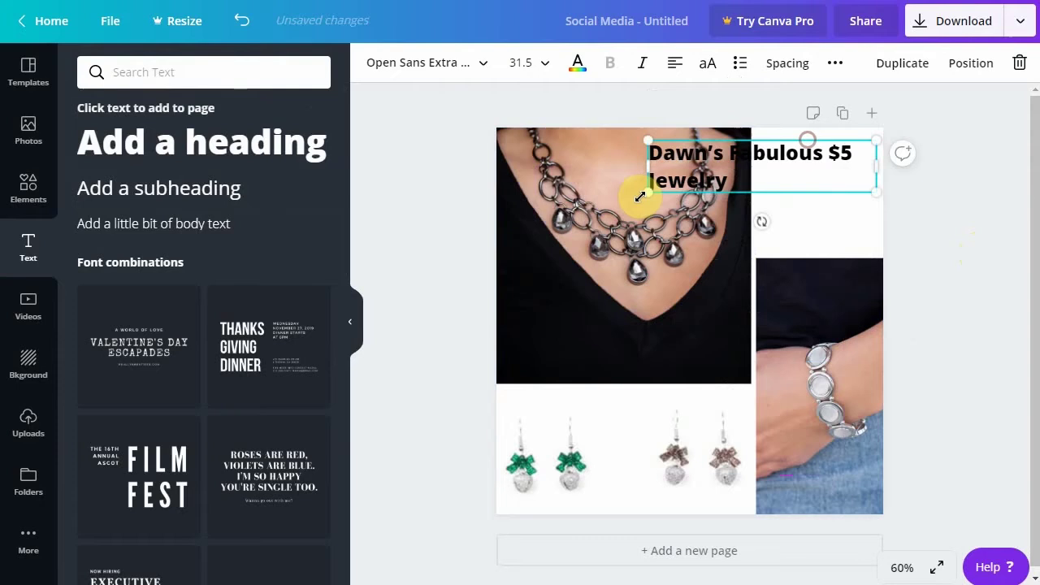
{"action": "mouse_move", "coordinate": [640, 196]}
{"action": "left_mouse_down"}
{"action": "mouse_move", "coordinate": [761, 183]}
{"action": "mouse_move", "coordinate": [642, 199]}
{"action": "left_mouse_up"}
{"action": "left_click_drag", "start_coordinate": [645, 163], "coordinate": [755, 162]}
{"action": "triple_click", "coordinate": [791, 179]}
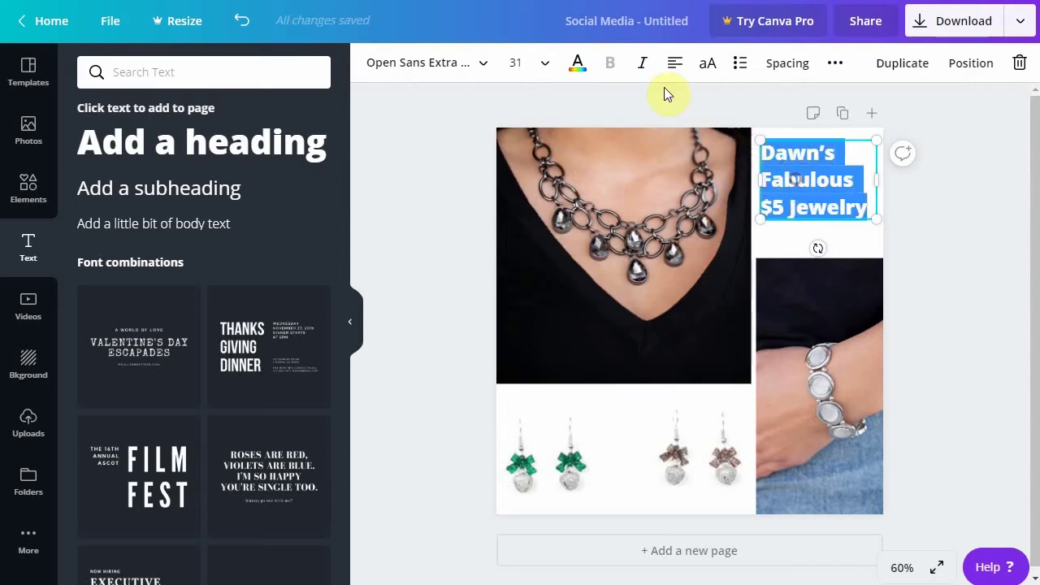
{"action": "left_click", "coordinate": [682, 65]}
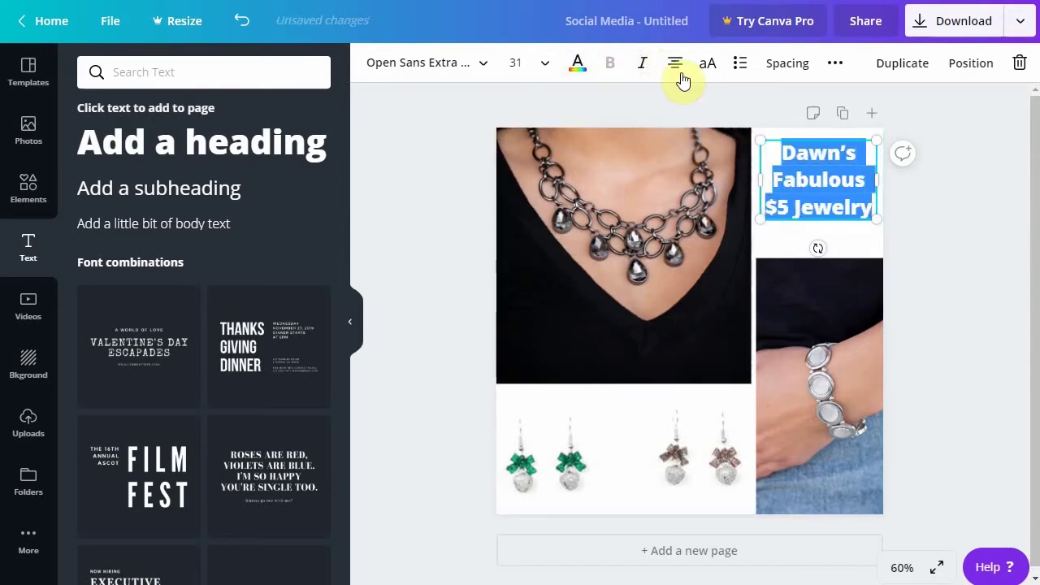
Step: Change the business name's font to Adigiana Toybox
{"action": "left_click", "coordinate": [425, 65]}
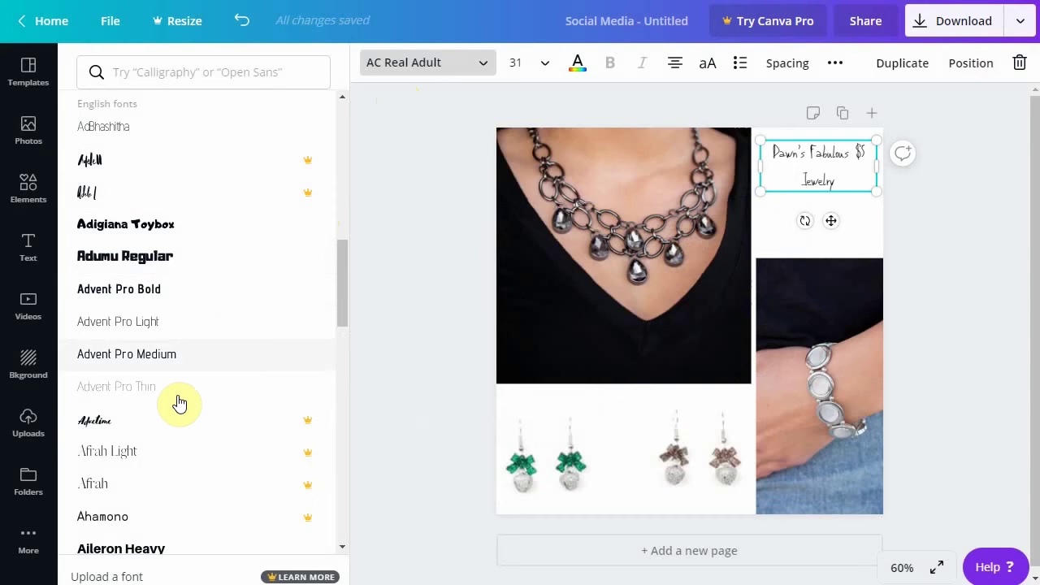
{"action": "left_click", "coordinate": [146, 227]}
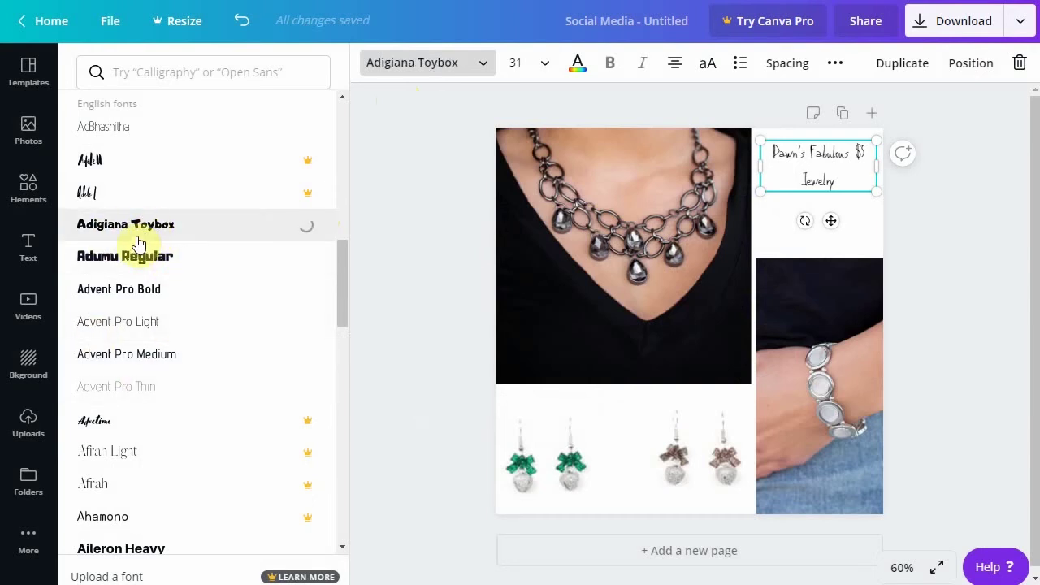
{"action": "scroll", "coordinate": [195, 246], "scroll_direction": "down", "scroll_amount": 2}
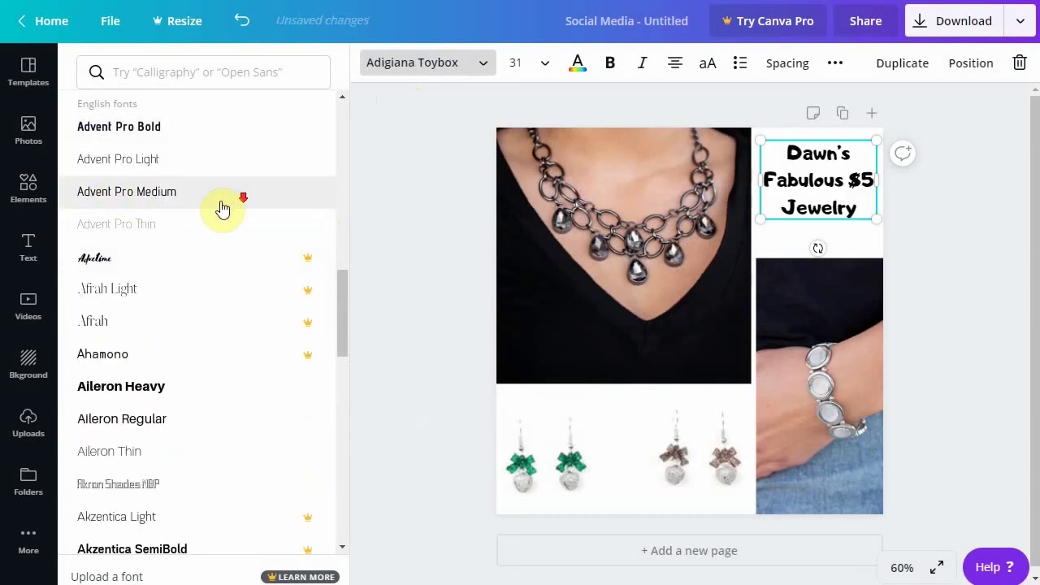
{"action": "scroll", "coordinate": [222, 210], "scroll_direction": "down", "scroll_amount": 3}
Step: Colour the business name pink and set its font size to 42
{"action": "left_click", "coordinate": [564, 74]}
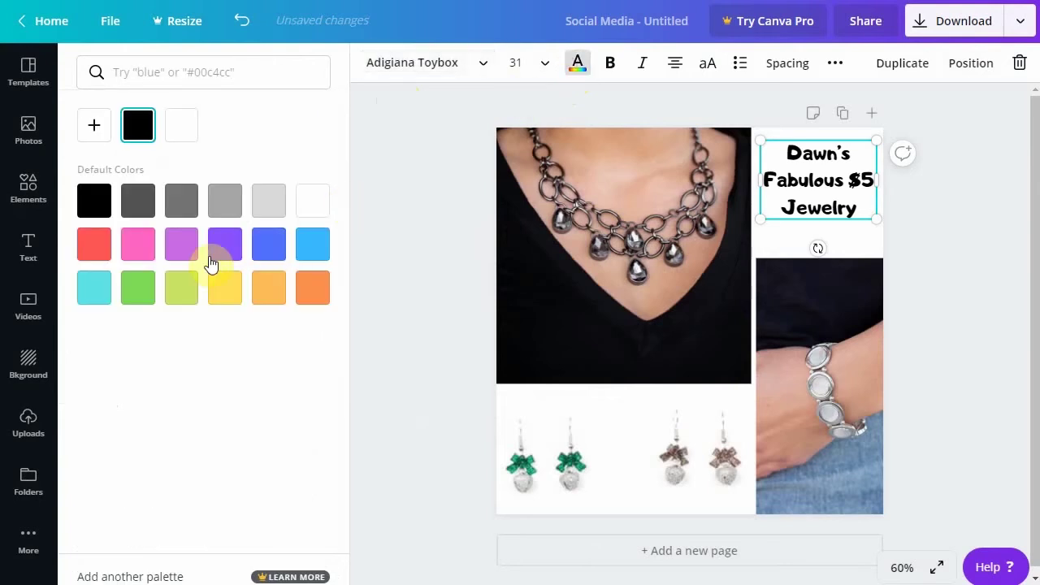
{"action": "left_click", "coordinate": [135, 246]}
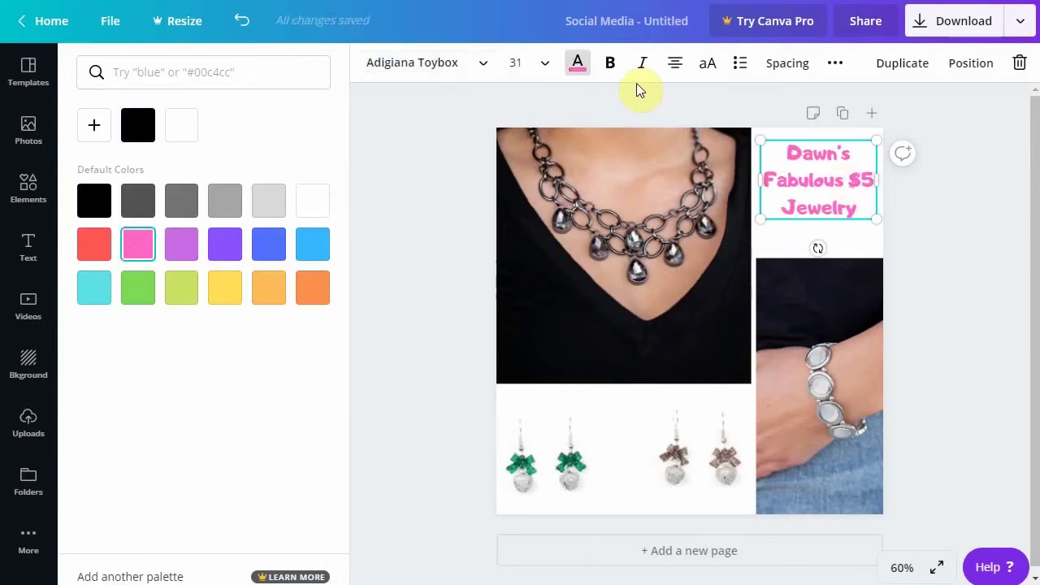
{"action": "left_click", "coordinate": [520, 63]}
{"action": "scroll", "coordinate": [552, 312], "scroll_direction": "down", "scroll_amount": 3}
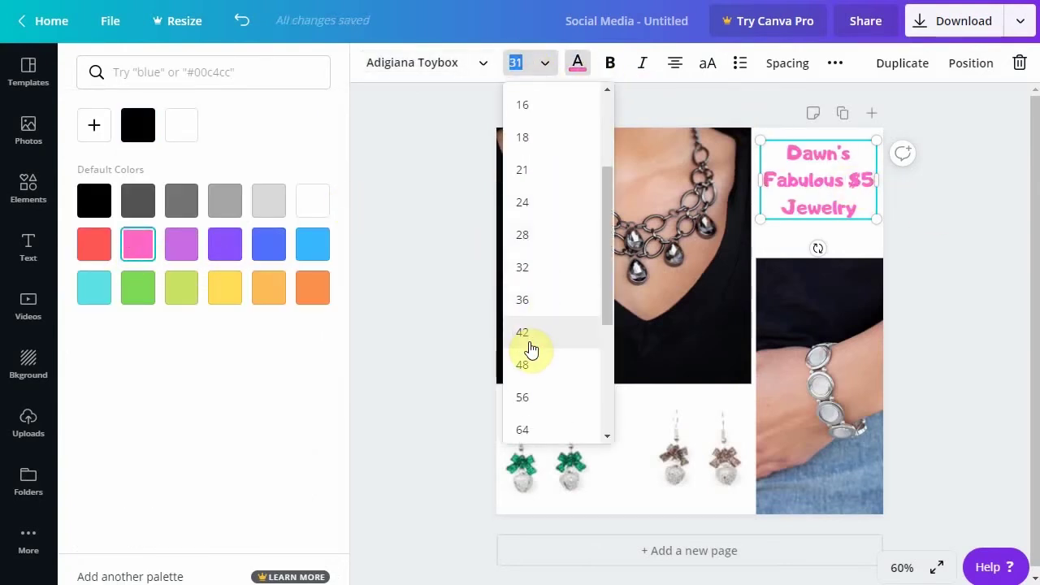
{"action": "left_click", "coordinate": [530, 347]}
{"action": "left_click", "coordinate": [991, 344]}
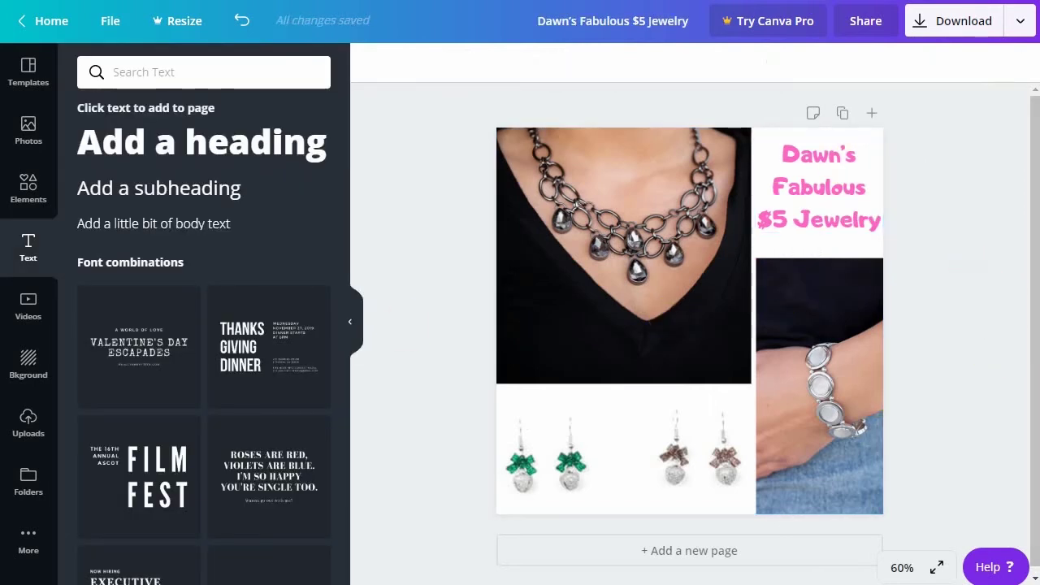
Step: Download the jewelry grid design with PNG kept as the file type
{"action": "left_click", "coordinate": [999, 29]}
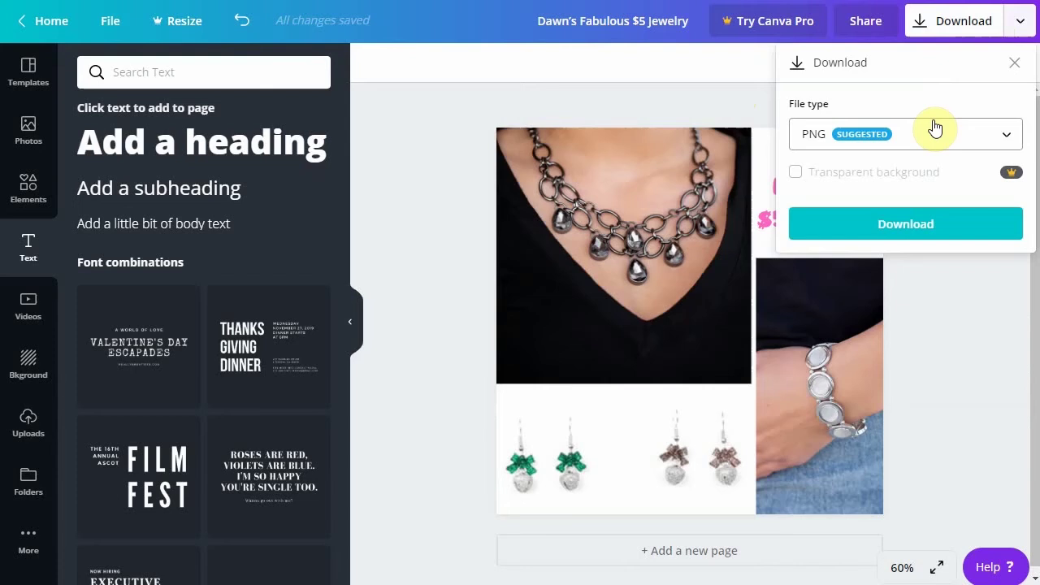
{"action": "left_click", "coordinate": [888, 140]}
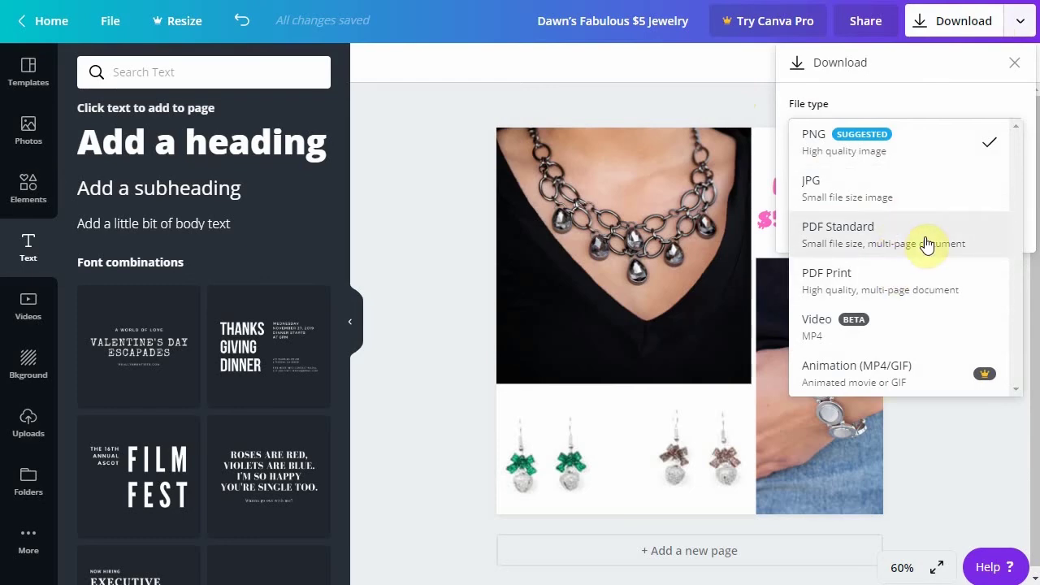
{"action": "left_click", "coordinate": [905, 107]}
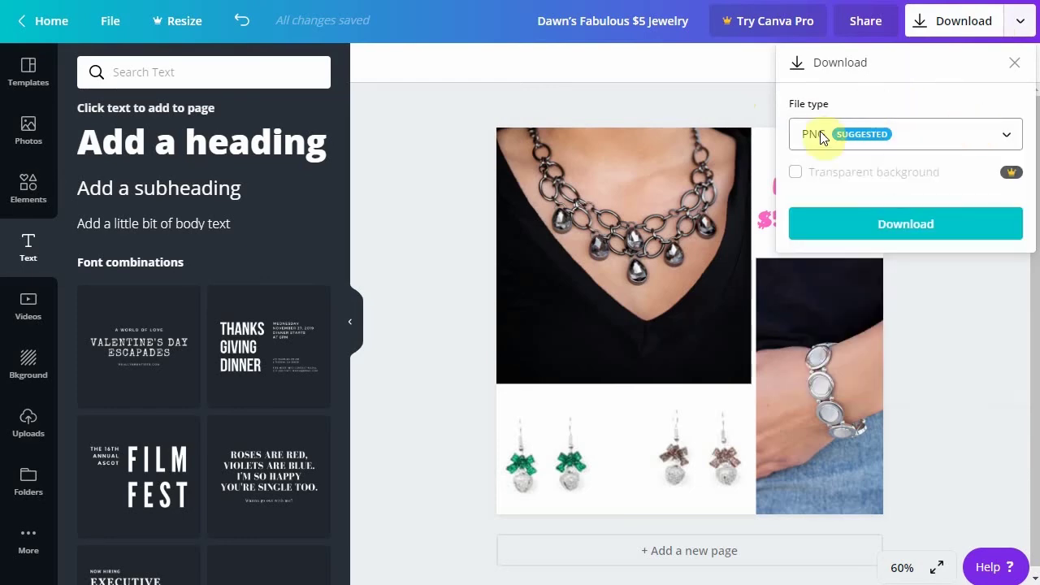
{"action": "left_click", "coordinate": [910, 225]}
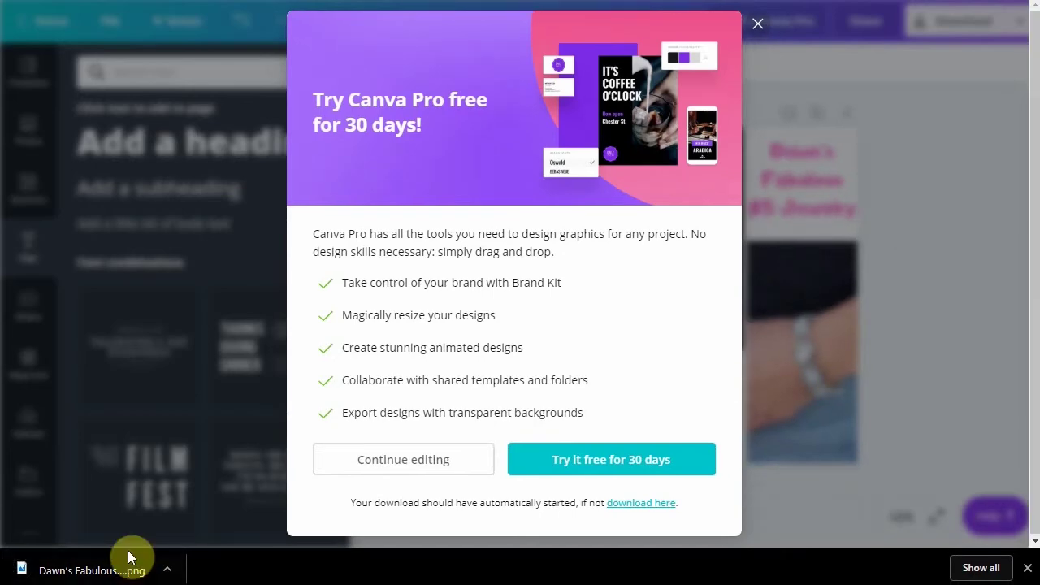
Step: Dismiss the Canva Pro offer and list the Facebook Page's scheduled posts in Publishing Tools
{"action": "left_click", "coordinate": [759, 26]}
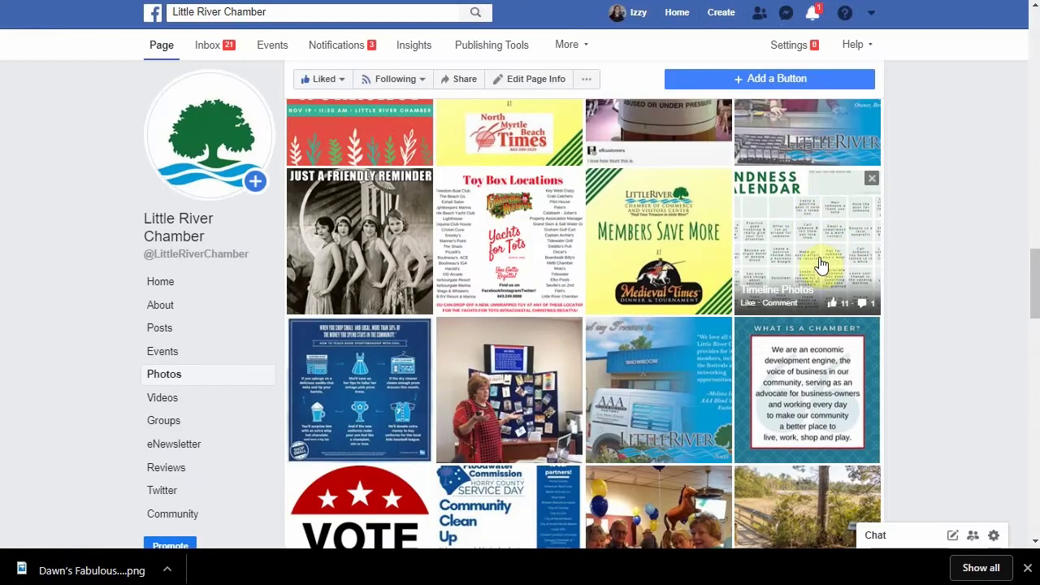
{"action": "left_click", "coordinate": [162, 284]}
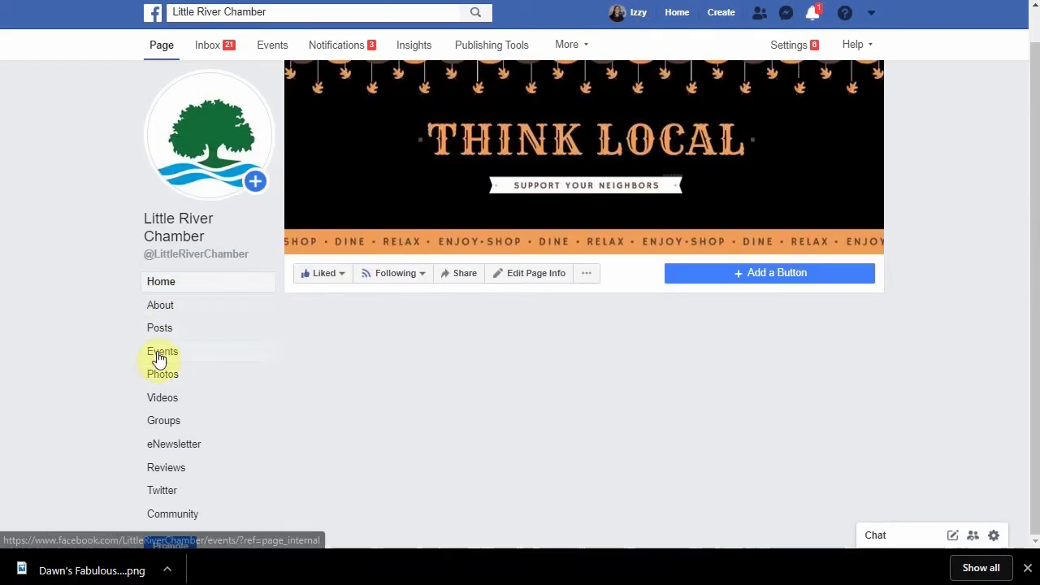
{"action": "scroll", "coordinate": [434, 283], "scroll_direction": "down", "scroll_amount": 2}
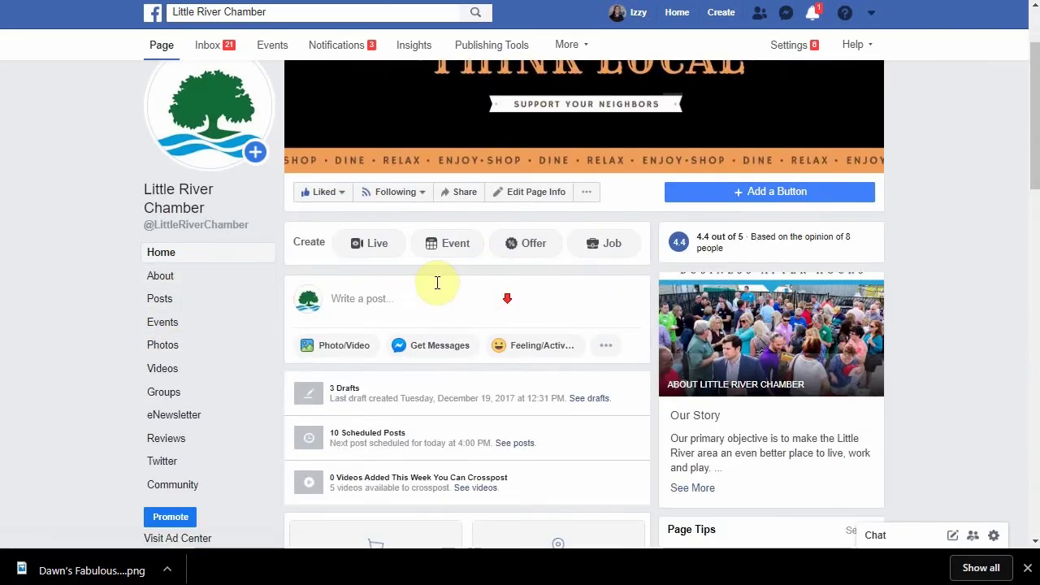
{"action": "scroll", "coordinate": [615, 83], "scroll_direction": "up", "scroll_amount": 3}
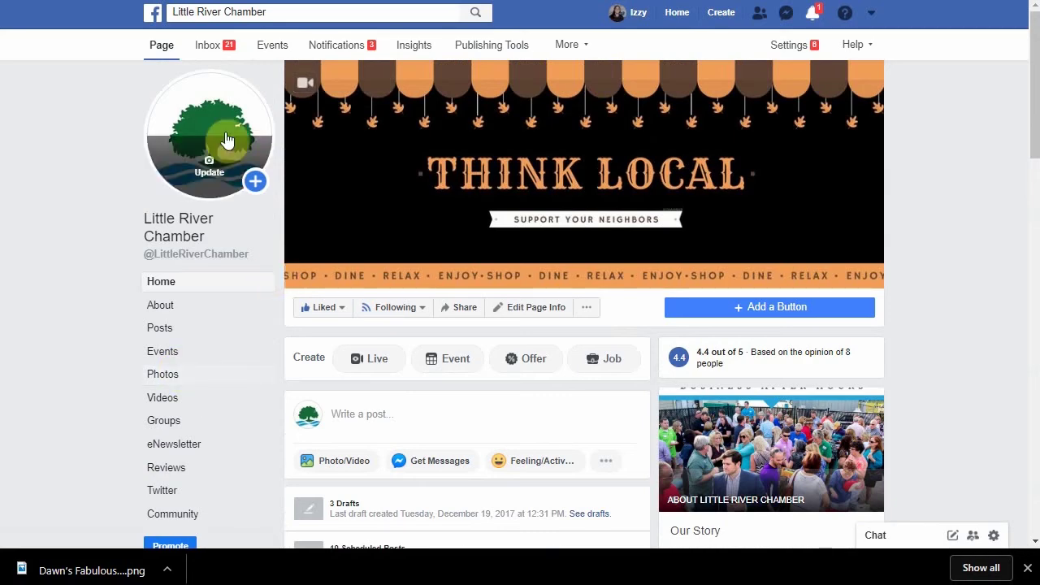
{"action": "left_click", "coordinate": [489, 50]}
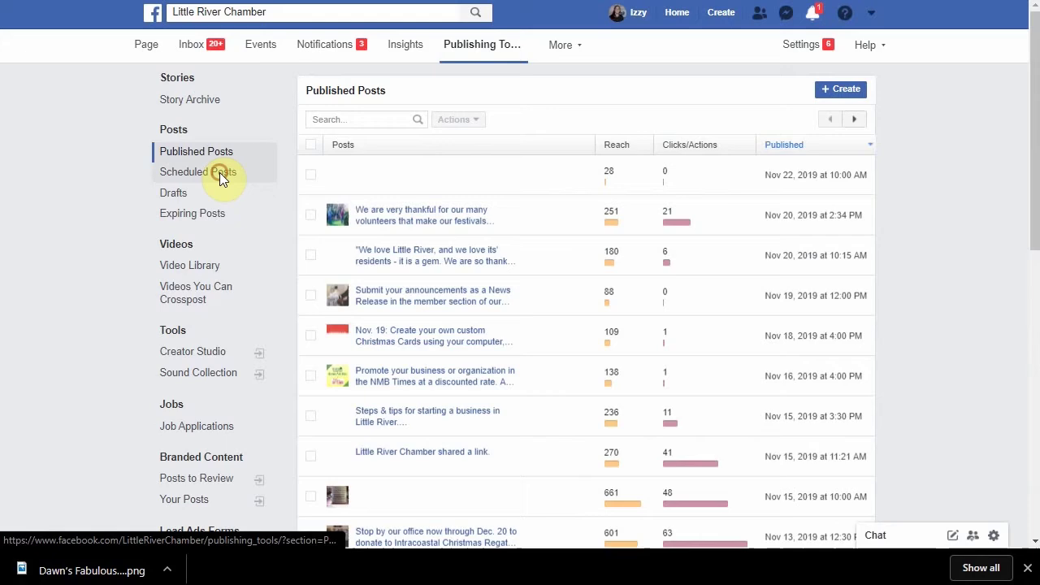
{"action": "left_click", "coordinate": [217, 172]}
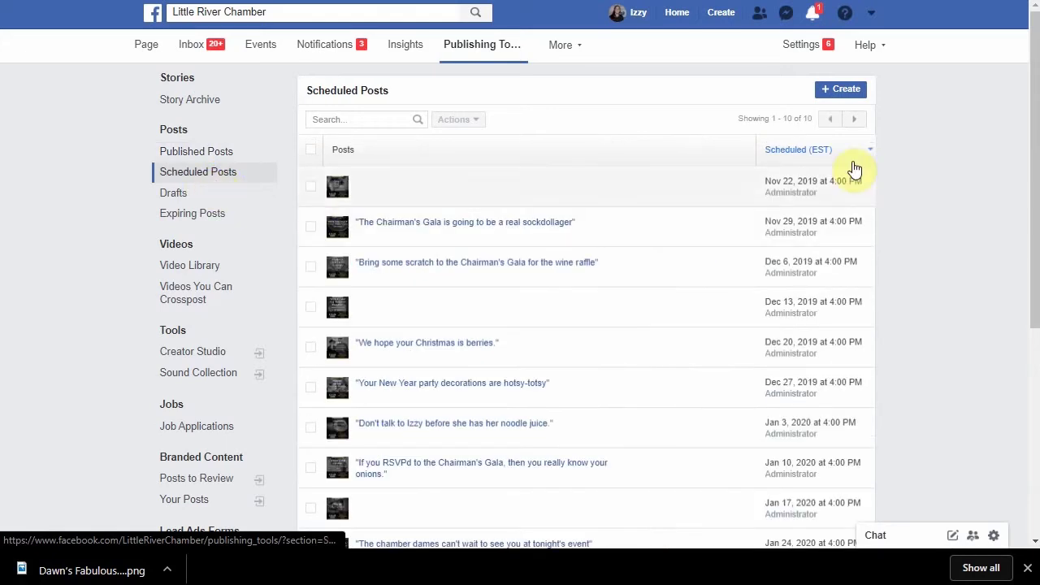
Step: Create a Page post with the jewelry PNG attached and a 'Welcome to the chamber' caption tagging the jewelry shop
{"action": "left_click", "coordinate": [842, 90]}
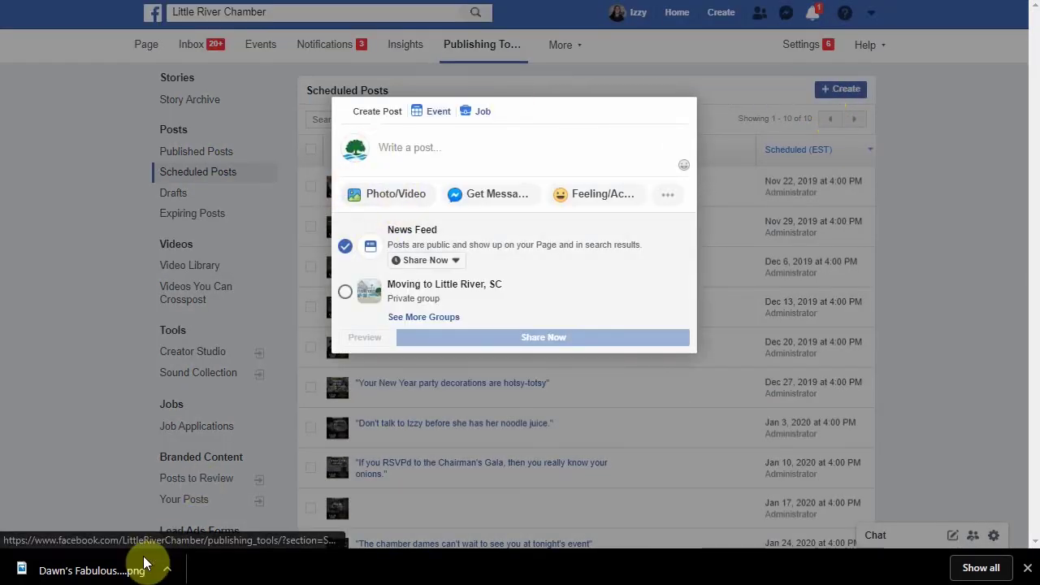
{"action": "left_click_drag", "start_coordinate": [139, 559], "coordinate": [508, 195]}
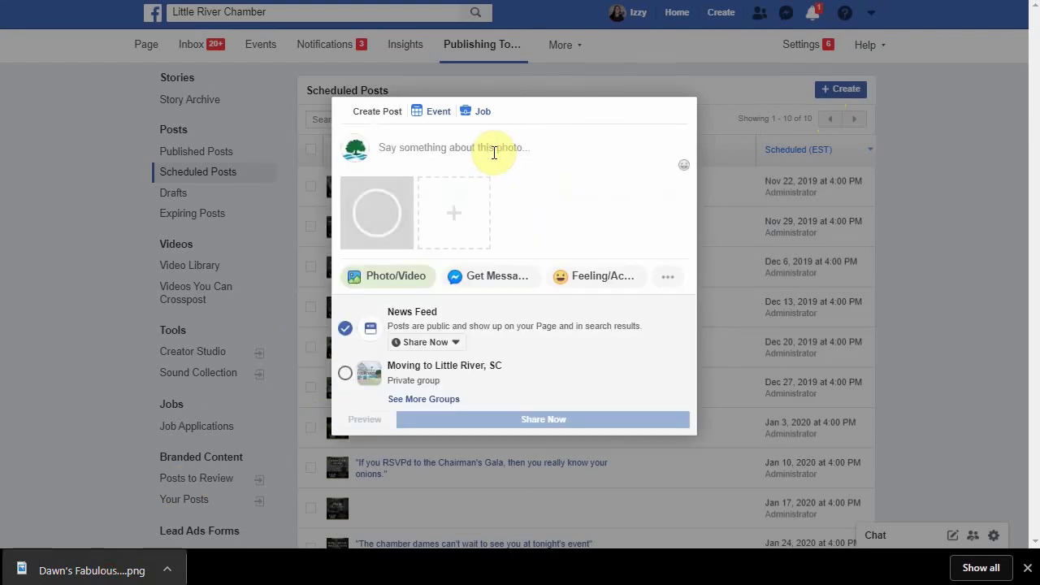
{"action": "type", "text": "elcome to the chamber, Dawn's Fabulous $5 Jewelry"}
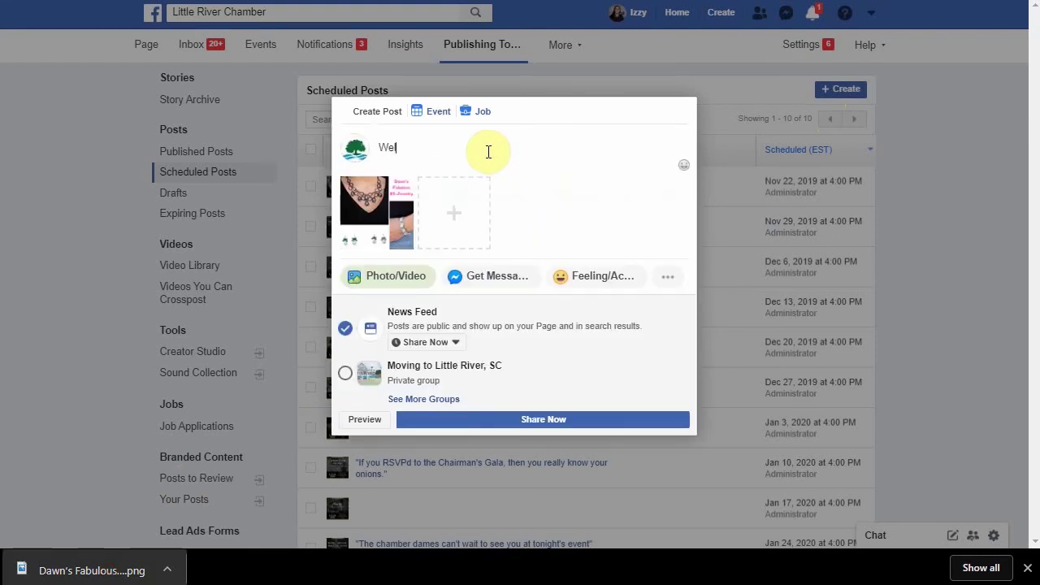
{"action": "left_click", "coordinate": [428, 343]}
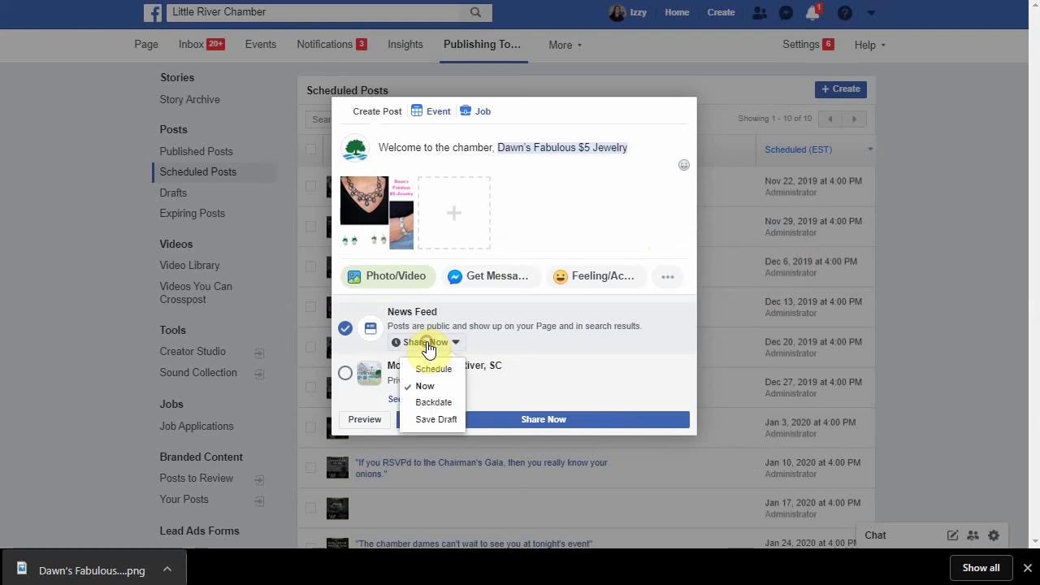
Step: Schedule the post for a custom date of November 24, 2019 at 6:00 PM
{"action": "left_click", "coordinate": [434, 370]}
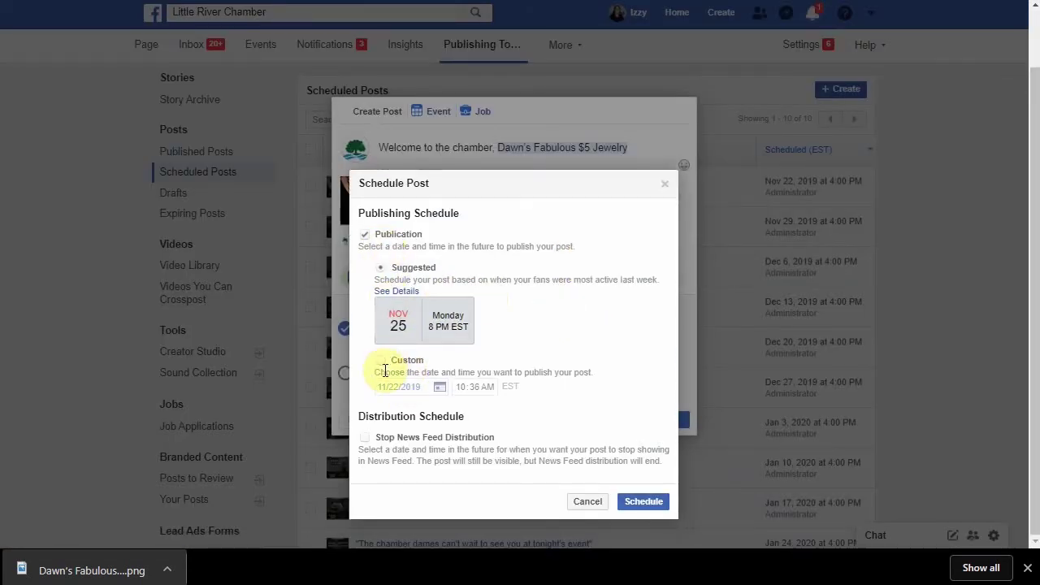
{"action": "left_click", "coordinate": [380, 360]}
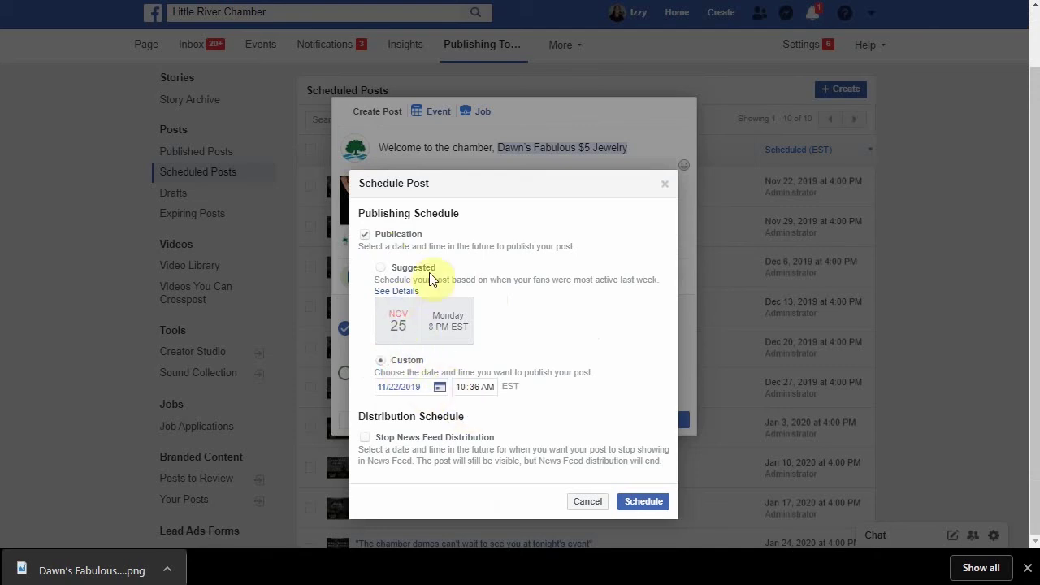
{"action": "left_click", "coordinate": [410, 387]}
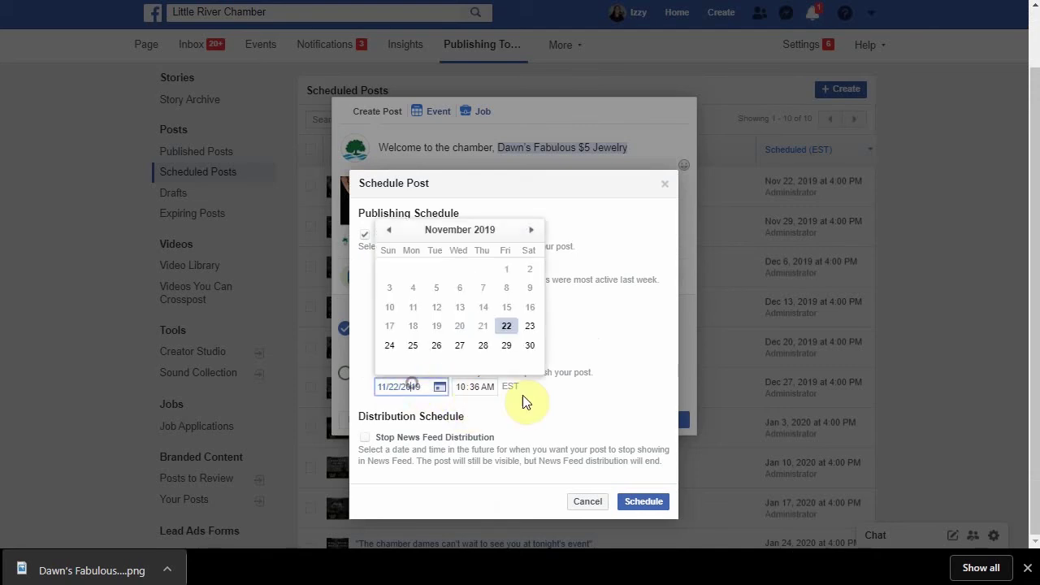
{"action": "left_click", "coordinate": [391, 346]}
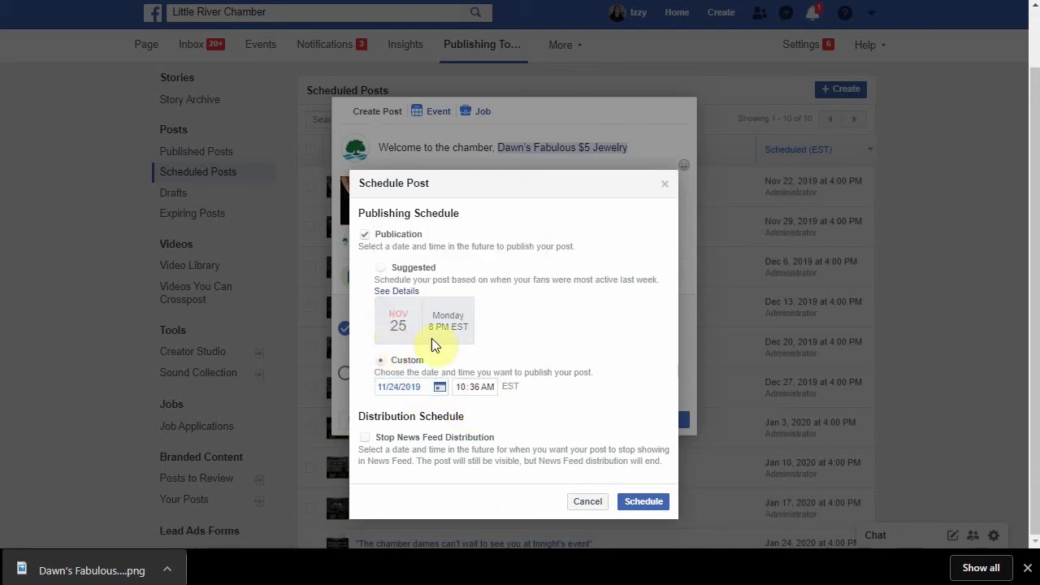
{"action": "left_click", "coordinate": [457, 388]}
{"action": "type", "text": "600p"}
{"action": "left_click", "coordinate": [643, 501]}
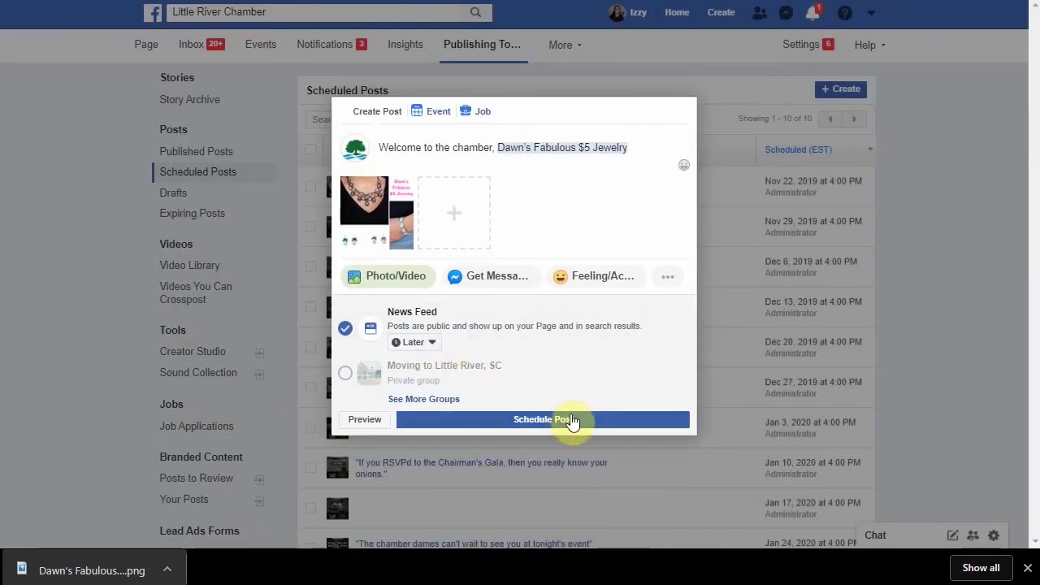
Step: Reapply the custom November 24 date and 6:00 PM time, and confirm scheduling
{"action": "left_click", "coordinate": [569, 423]}
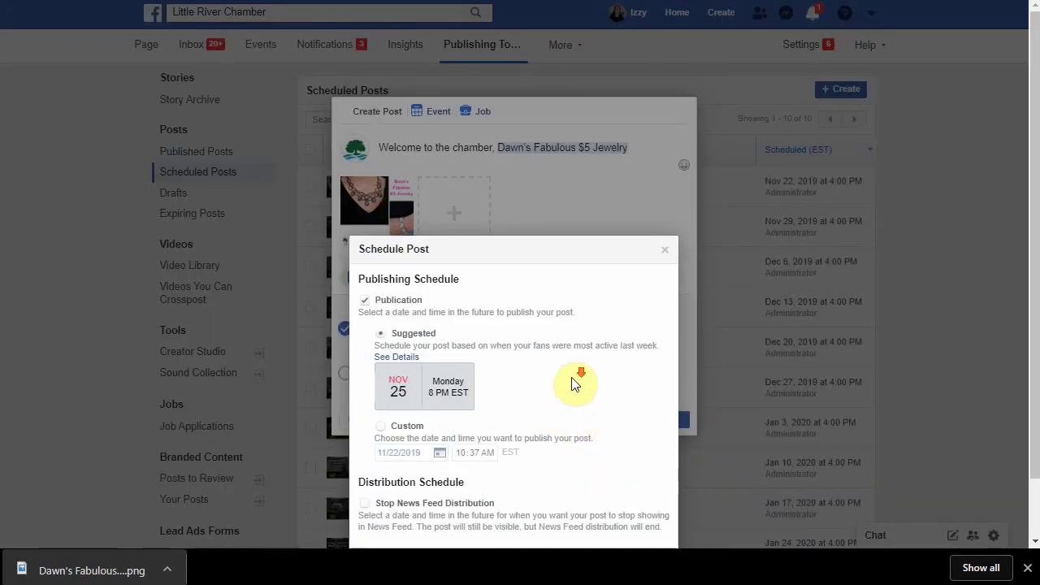
{"action": "left_click", "coordinate": [382, 361]}
{"action": "left_click", "coordinate": [438, 387]}
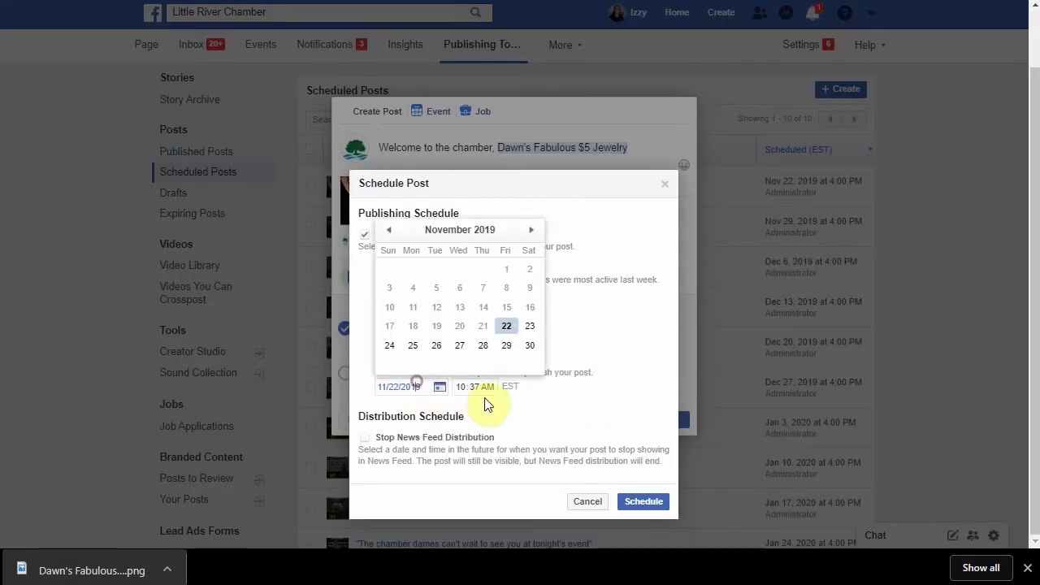
{"action": "left_click", "coordinate": [389, 346]}
{"action": "left_click", "coordinate": [461, 387]}
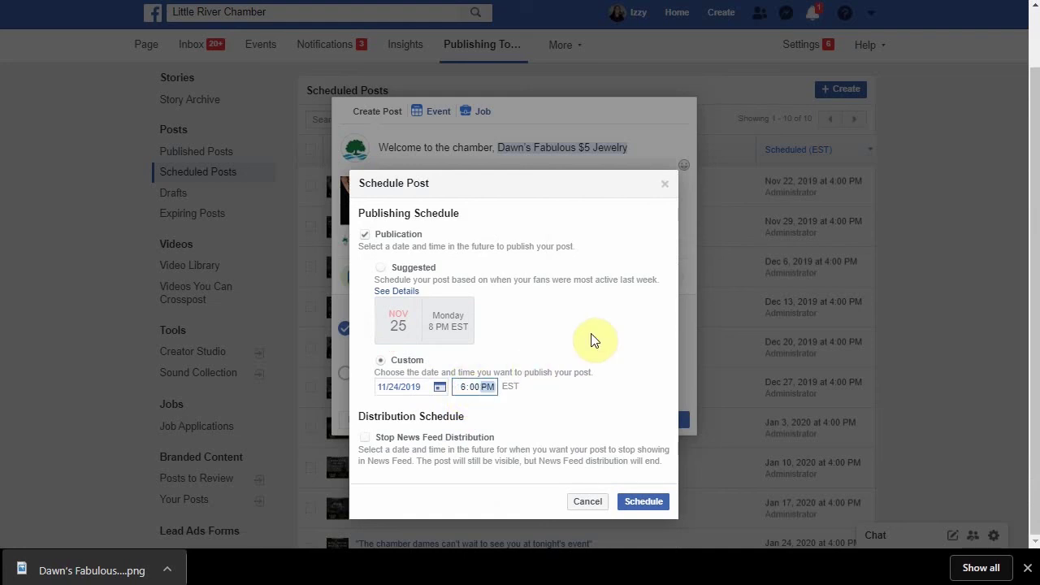
{"action": "left_click", "coordinate": [654, 502]}
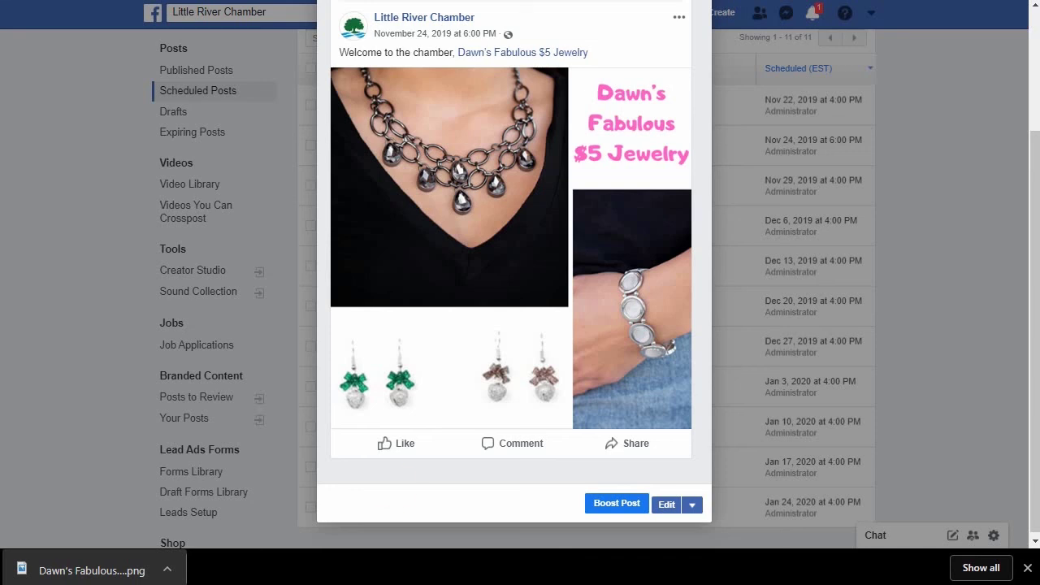
Step: Scroll the Scheduled Posts list to review the jewelry post preview for November 24, 6:00 PM
{"action": "scroll", "coordinate": [841, 188], "scroll_direction": "up", "scroll_amount": 2}
{"action": "scroll", "coordinate": [838, 189], "scroll_direction": "down", "scroll_amount": 2}
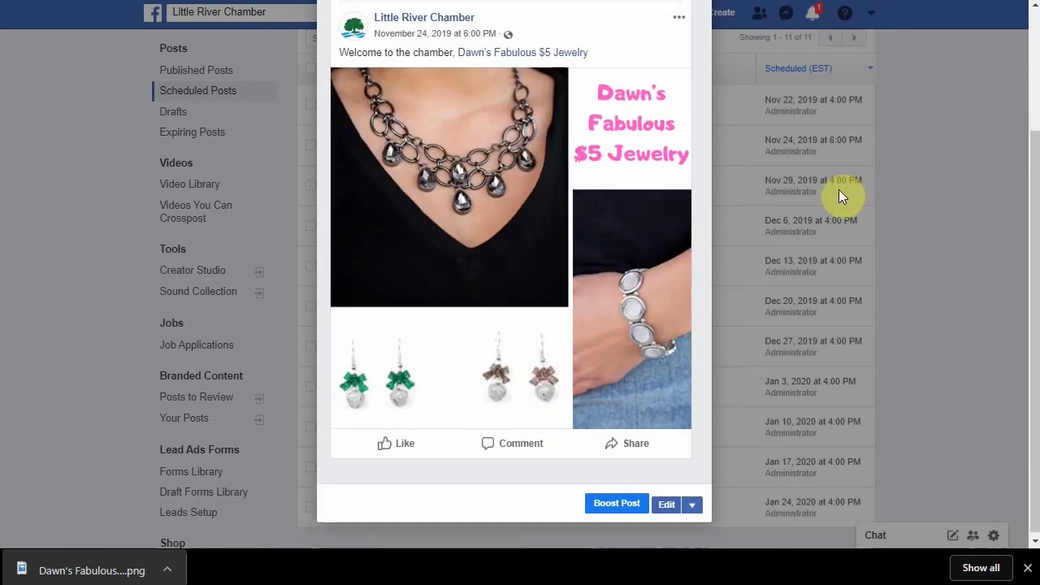